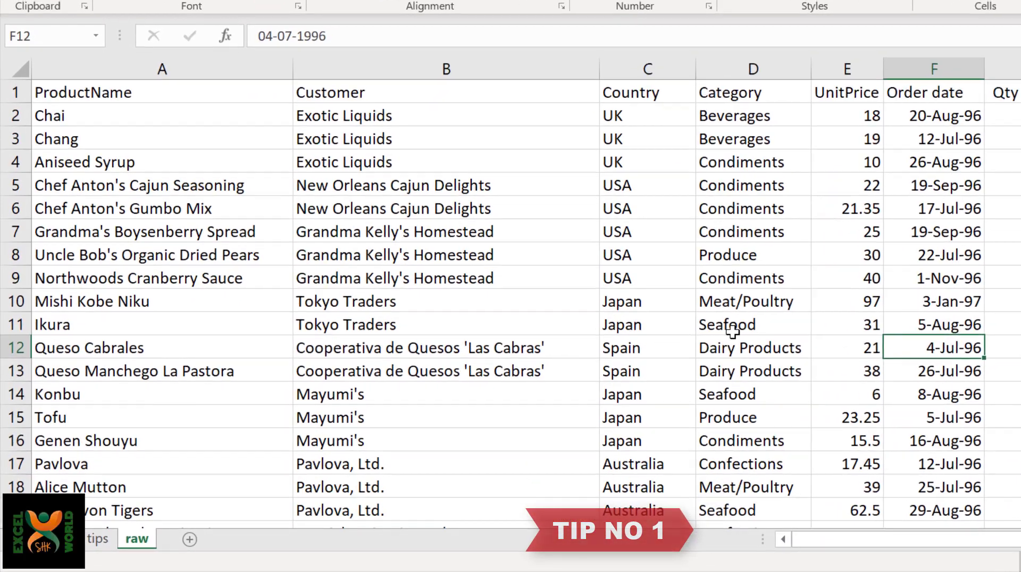
# - Turn on filters for the product data's heading row
pyautogui.hotkey('ctrl', 'Home')
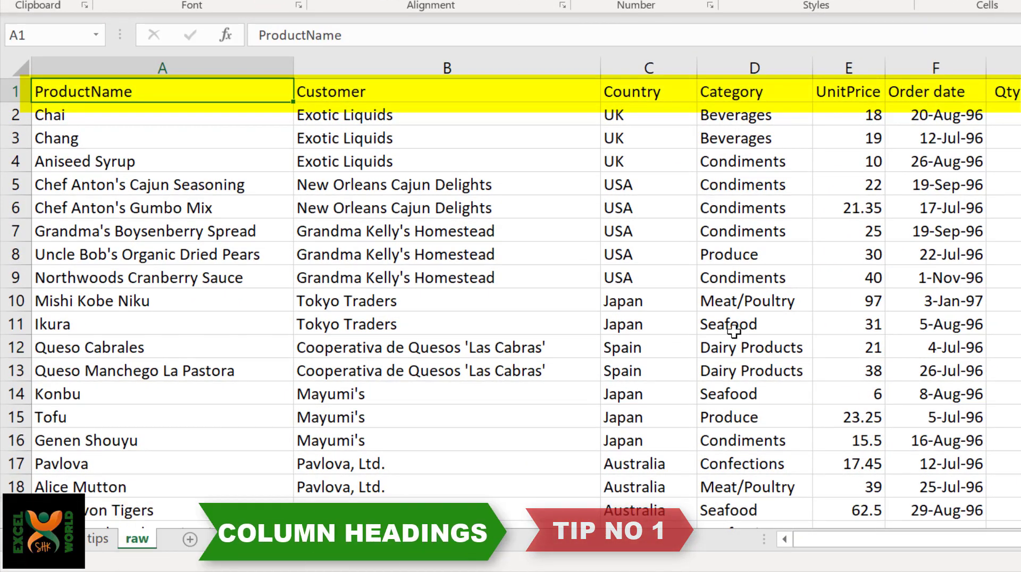
pyautogui.press('Right')
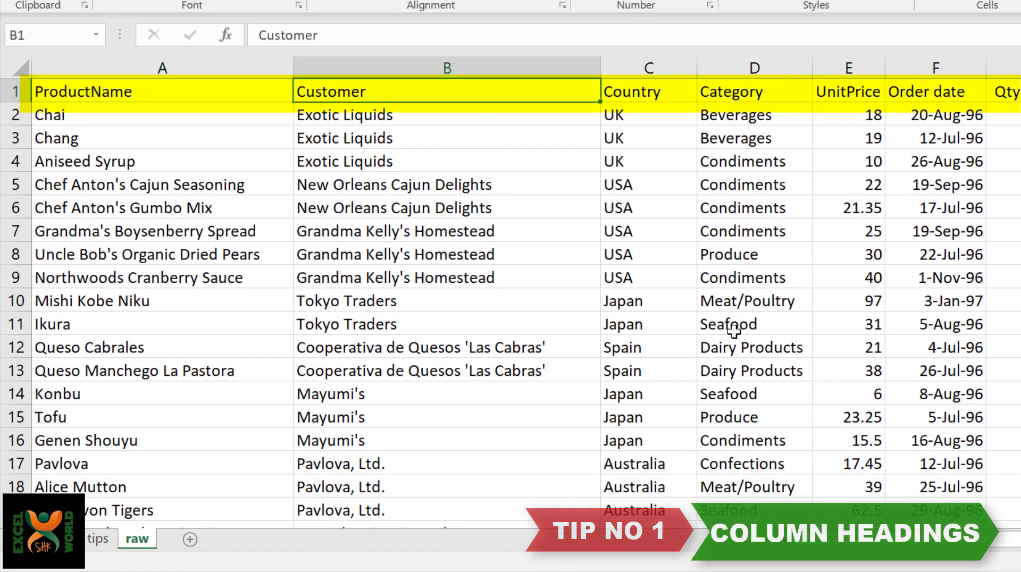
pyautogui.press('Down')
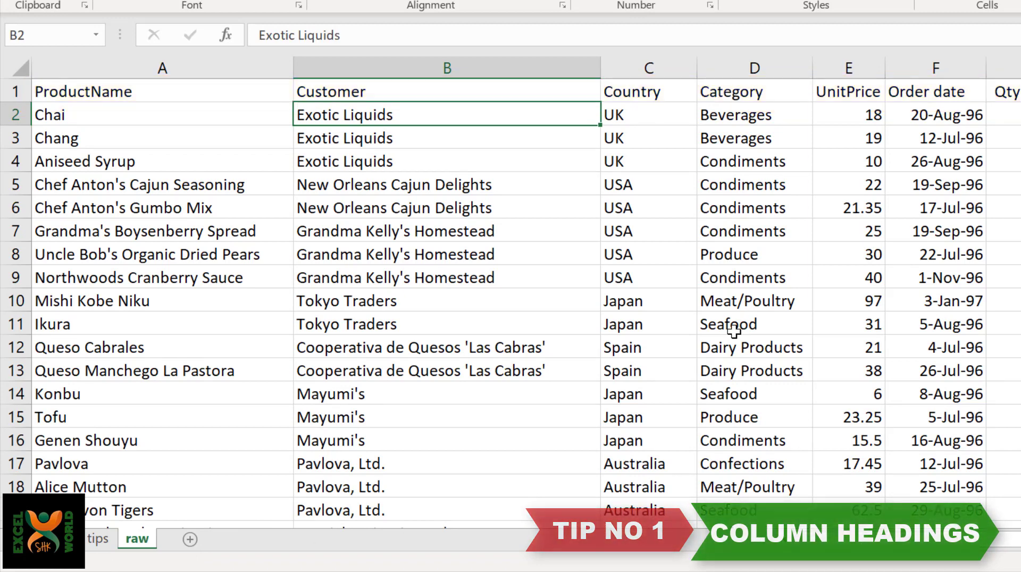
pyautogui.hotkey('ctrl', 'shift', 'l')
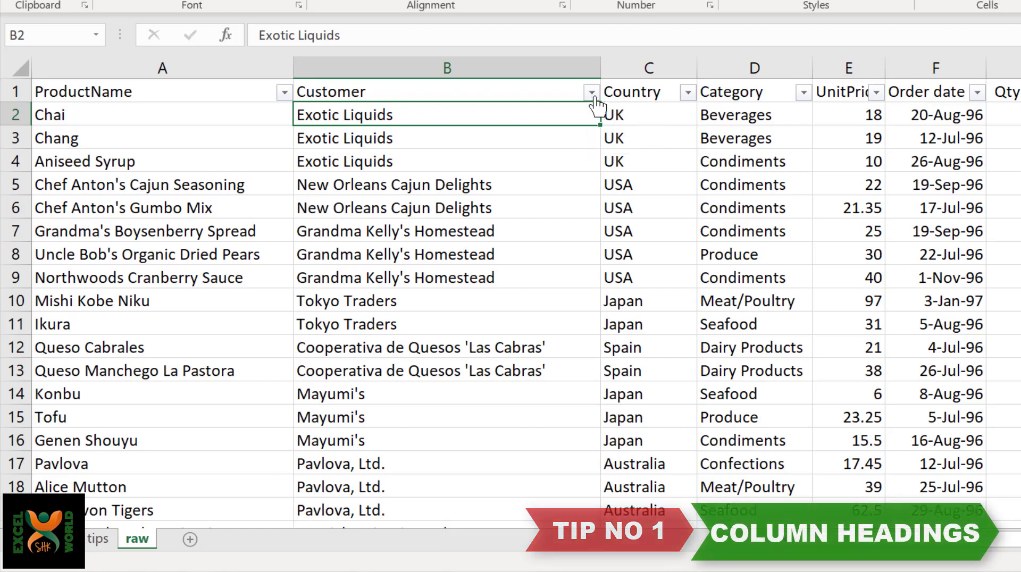
# - Filter the Country column to show only Australia and select the filtered country cells
pyautogui.click(687, 93)
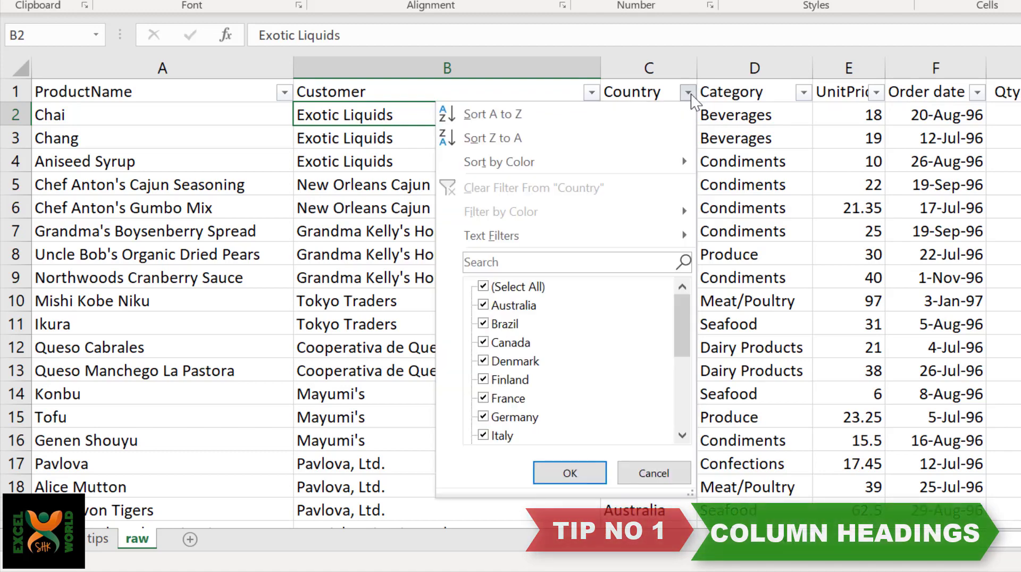
pyautogui.click(497, 288)
pyautogui.click(497, 307)
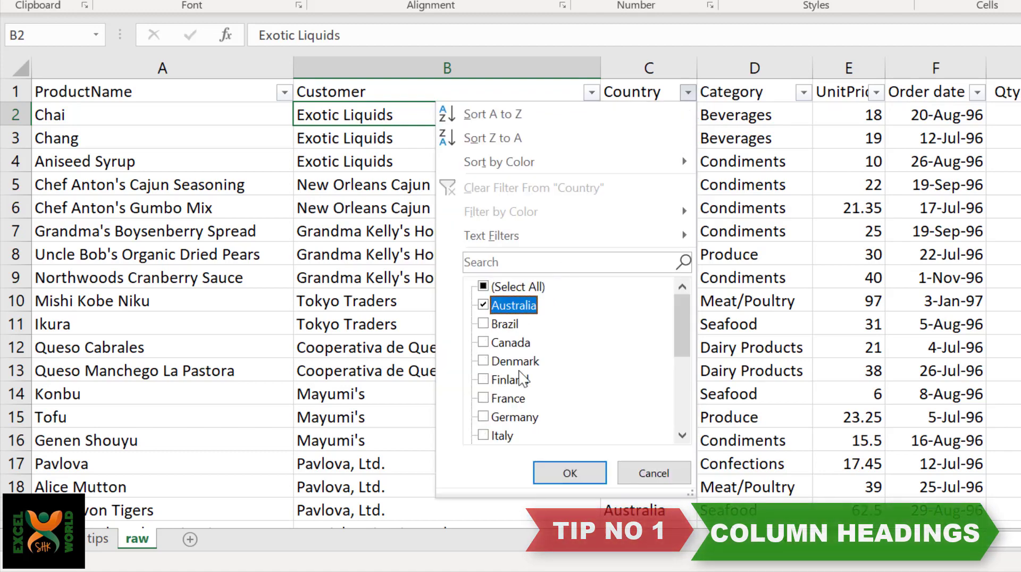
pyautogui.click(560, 475)
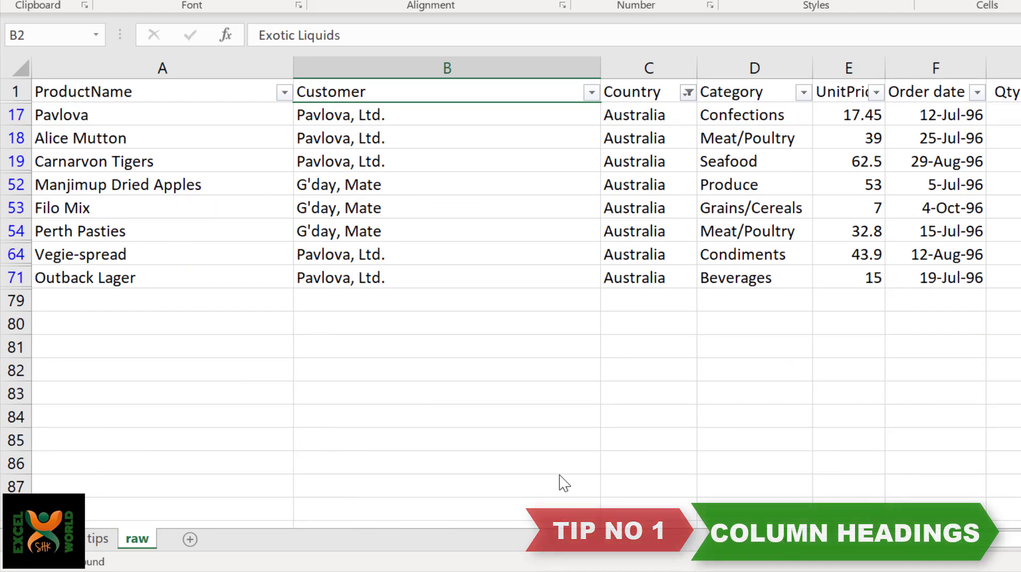
pyautogui.moveTo(636, 114); pyautogui.dragTo(640, 281)
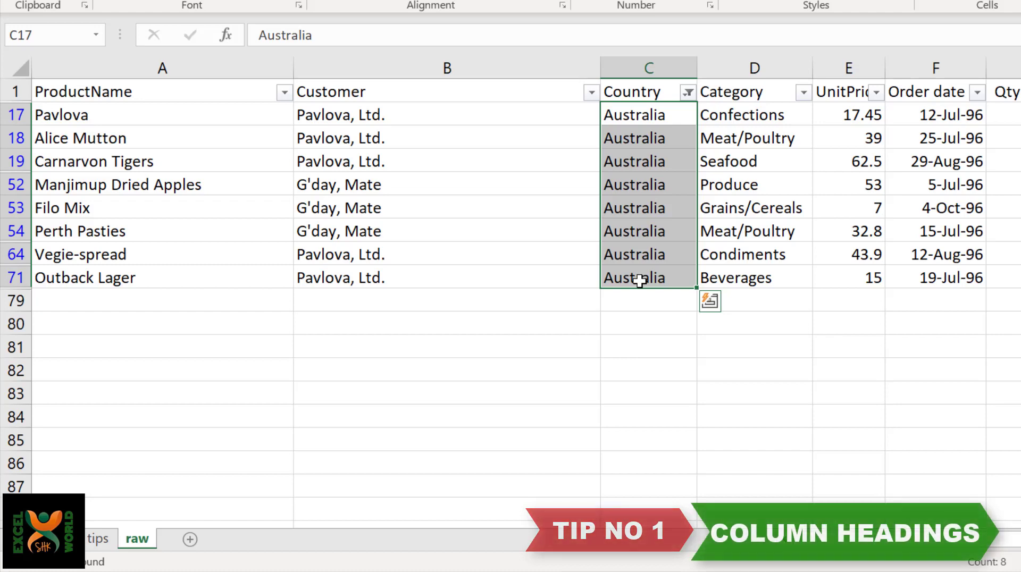
# - Clear the Country filter and turn off filtering for the data
pyautogui.click(687, 92)
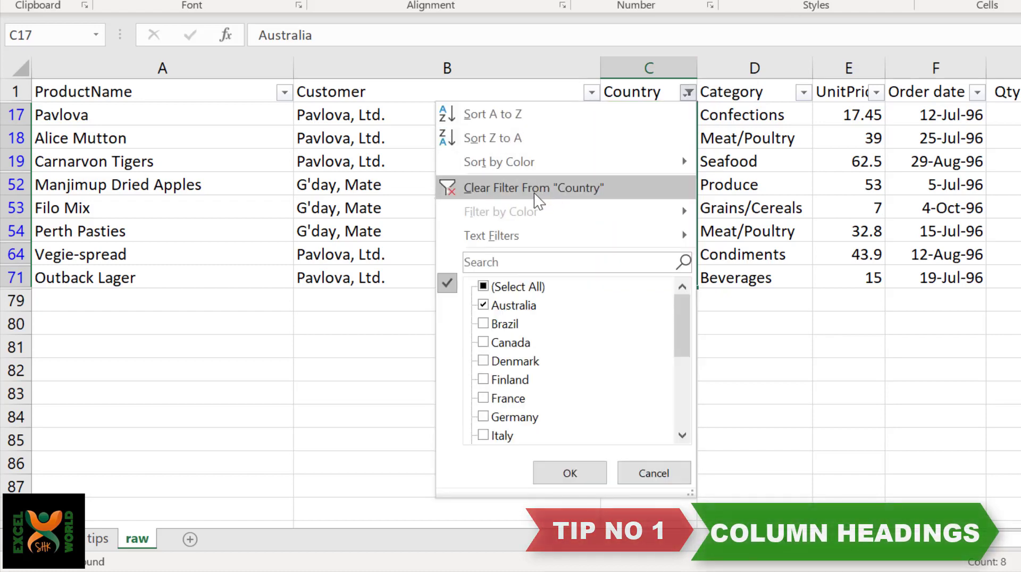
pyautogui.click(535, 201)
pyautogui.click(433, 142)
pyautogui.hotkey('ctrl', 'shift', 'l')
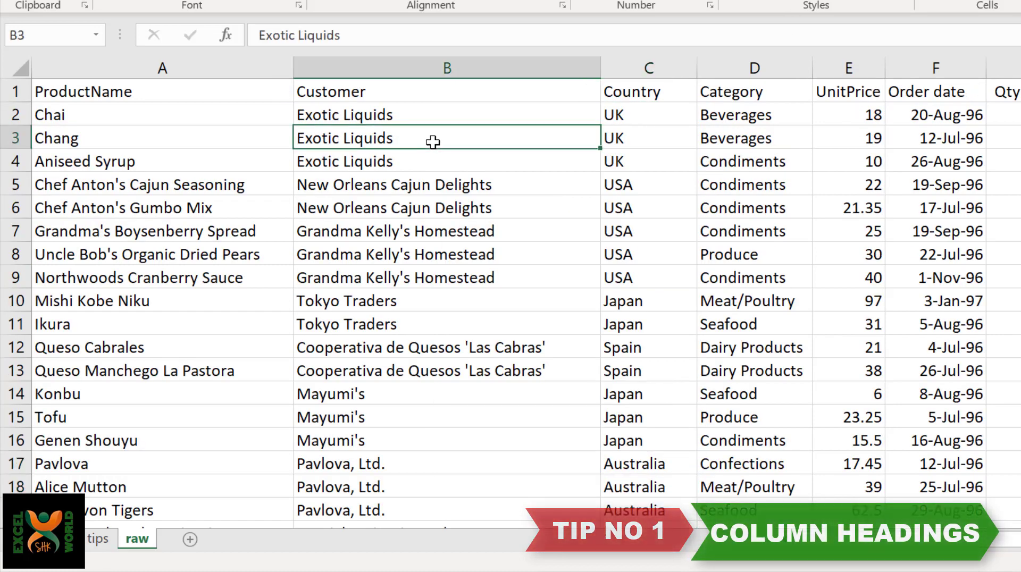
# - Delete the entire column headings row from the raw sheet
pyautogui.hotkey('ctrl', 'Up')
pyautogui.hotkey('shift', 'space')
pyautogui.hotkey('ctrl', '-')
pyautogui.press('Right')
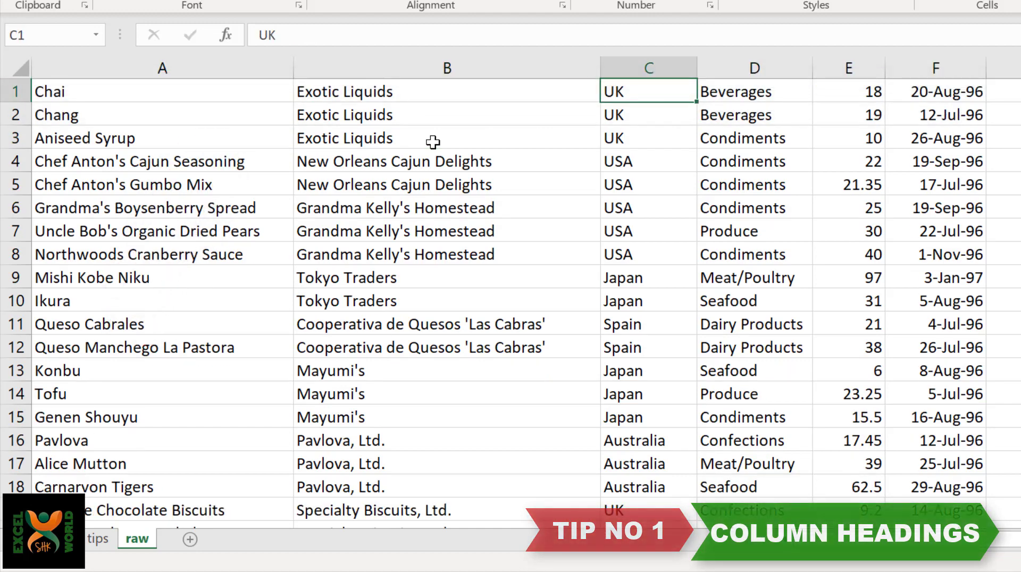
# - Turn on filters for the data without headings and filter column C to show only USA
pyautogui.hotkey('ctrl', 'shift', 'l')
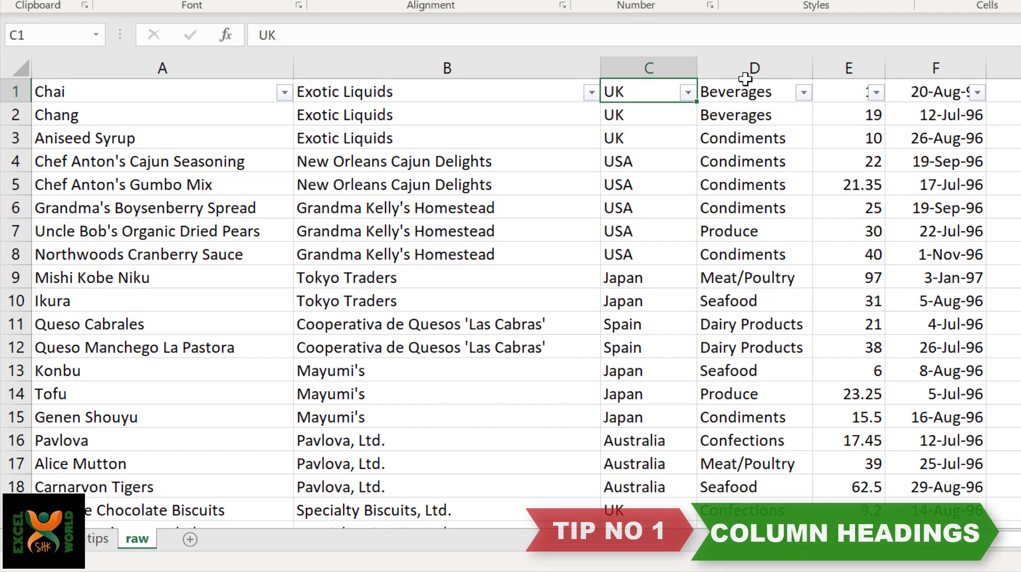
pyautogui.click(687, 94)
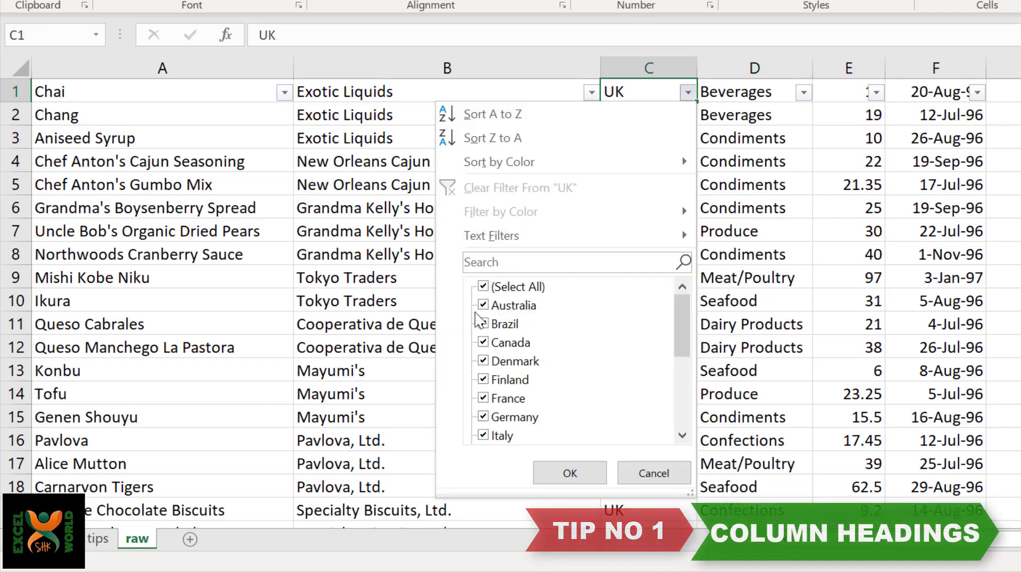
pyautogui.click(484, 286)
pyautogui.moveTo(682, 311); pyautogui.dragTo(688, 417)
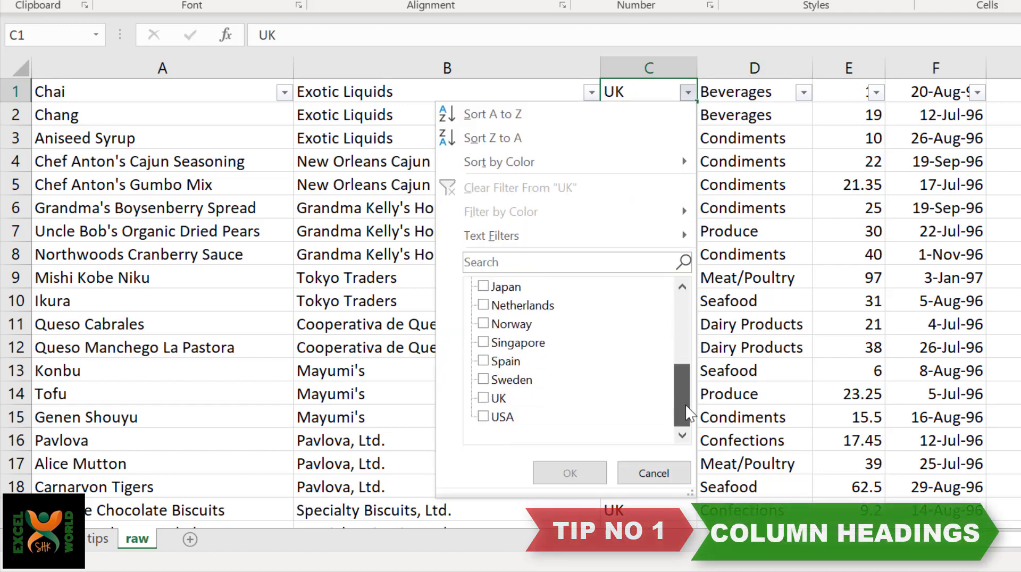
pyautogui.click(484, 417)
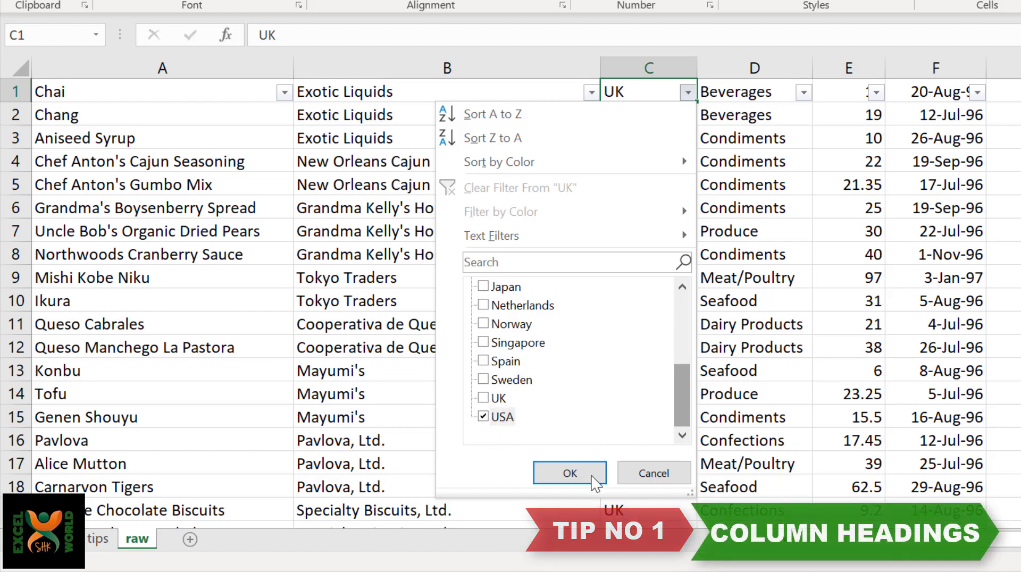
pyautogui.click(570, 473)
pyautogui.click(685, 187)
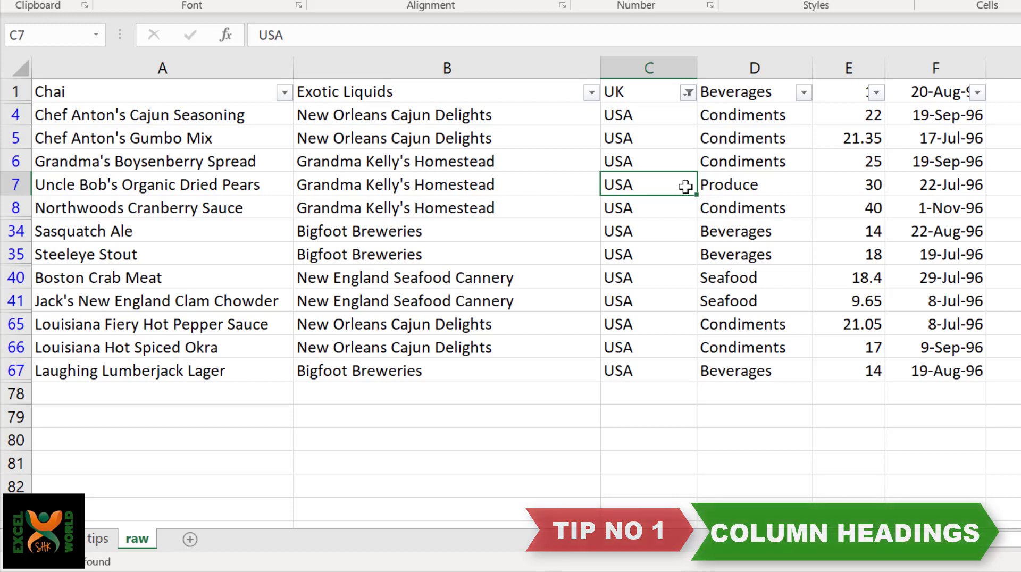
pyautogui.press('Up')
pyautogui.press('Up')
pyautogui.press('Up')
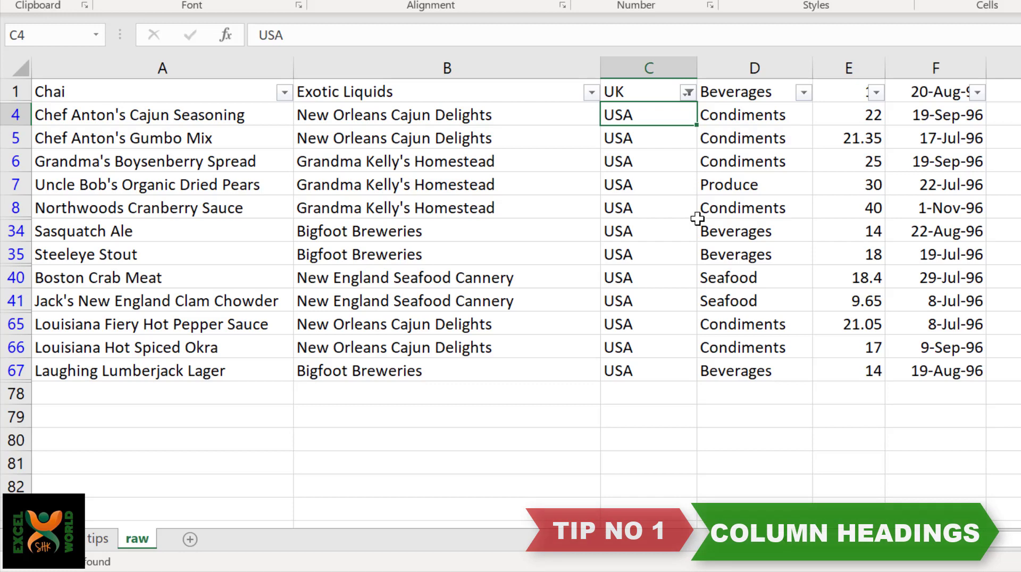
pyautogui.click(651, 97)
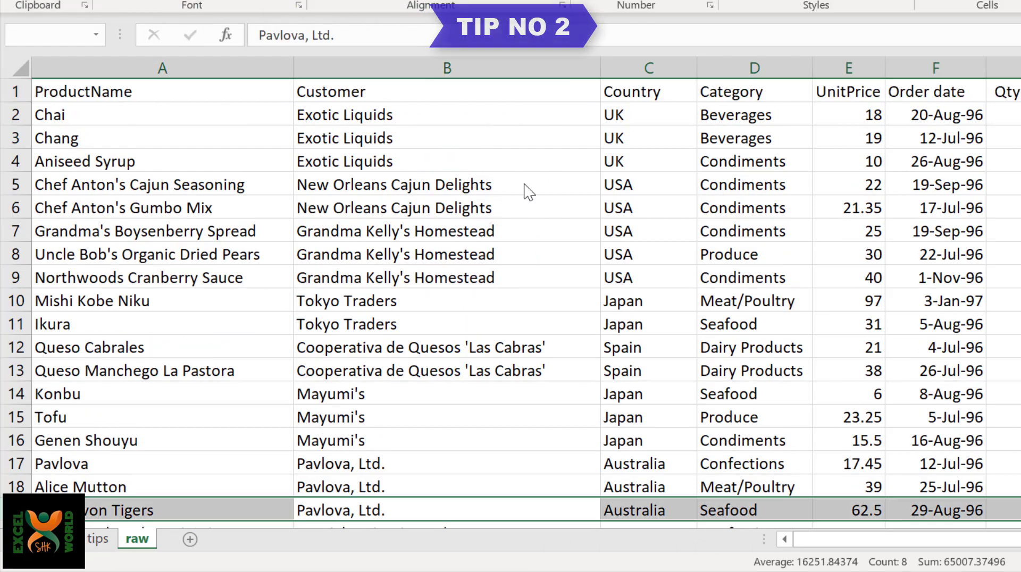
# - Insert two blank rows between the Alice Mutton and Carnarvon Tigers rows
pyautogui.hotkey('ctrl', 'shift', '+')
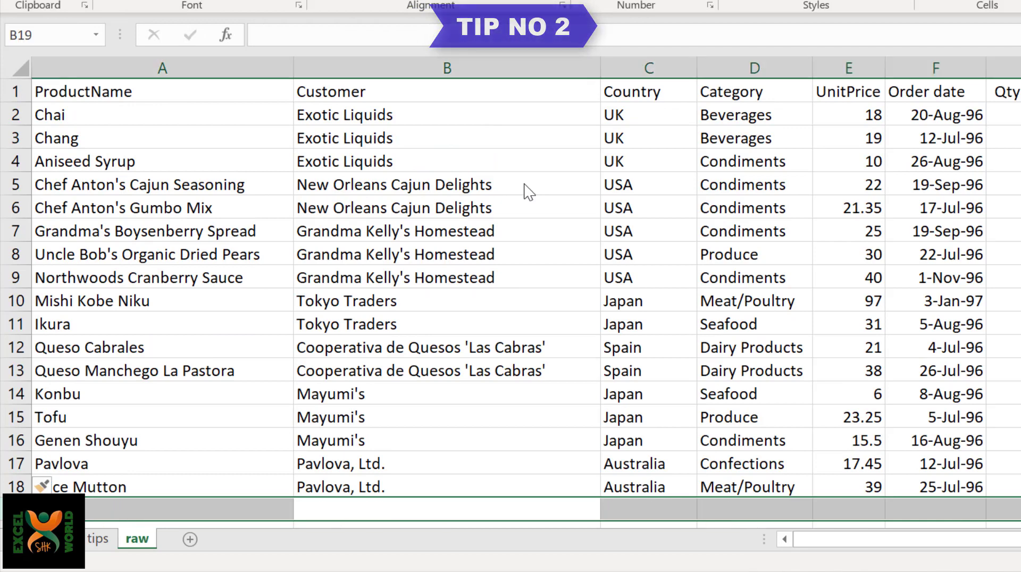
pyautogui.hotkey('ctrl', 'shift', '+')
pyautogui.press('Down')
pyautogui.press('Down')
pyautogui.press('Up')
pyautogui.press('Up')
pyautogui.press('Up')
pyautogui.press('Right')
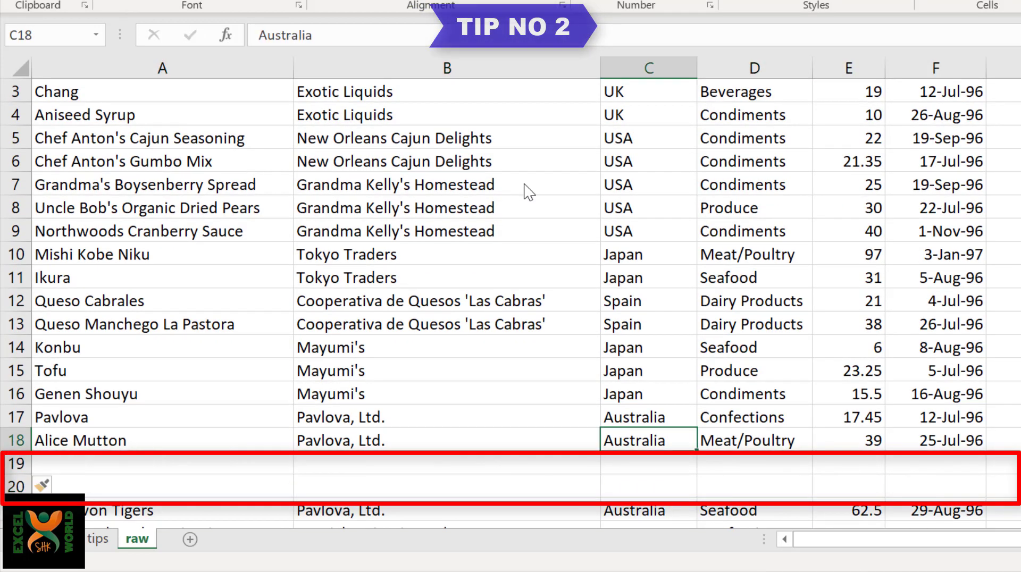
# - Insert a blank column between the Country and Category columns
pyautogui.press('Right')
pyautogui.hotkey('ctrl', 'space')
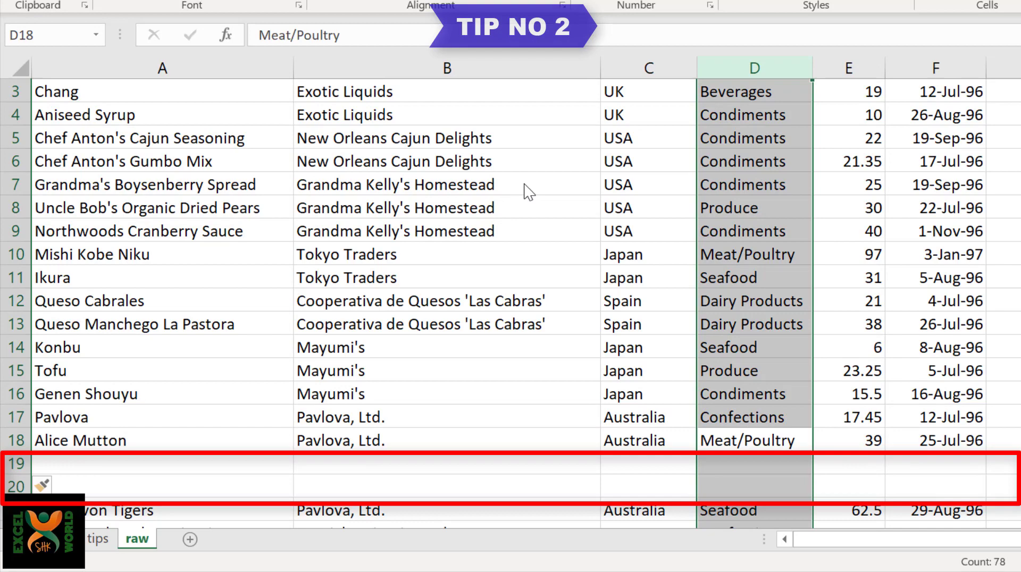
pyautogui.hotkey('ctrl', 'shift', '+')
pyautogui.press('Up')
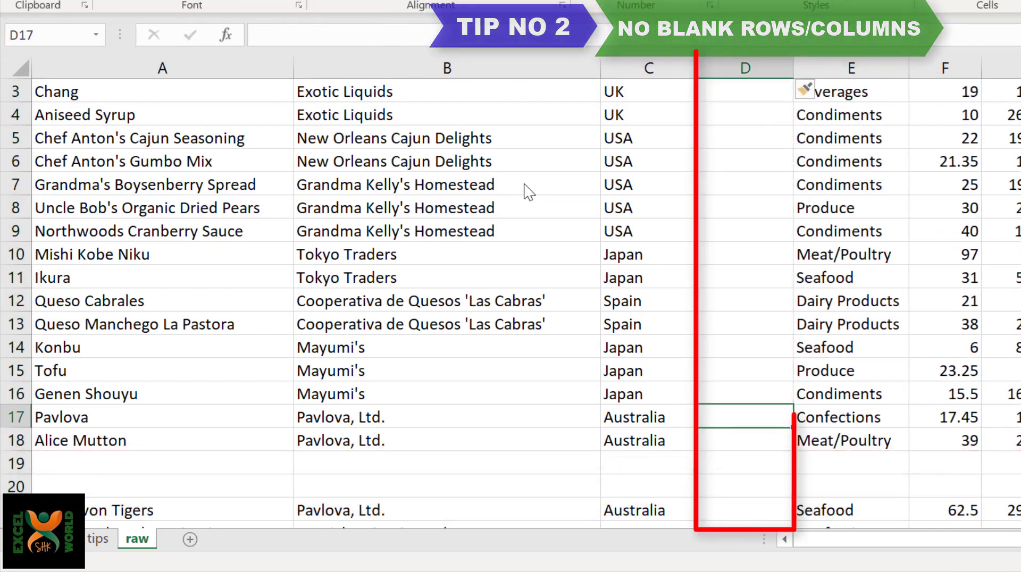
pyautogui.press('Up')
pyautogui.press('Up')
pyautogui.press('Up')
pyautogui.press('Up')
pyautogui.press('Up')
pyautogui.hotkey('ctrl', 'Home')
pyautogui.press('Down')
pyautogui.press('Down')
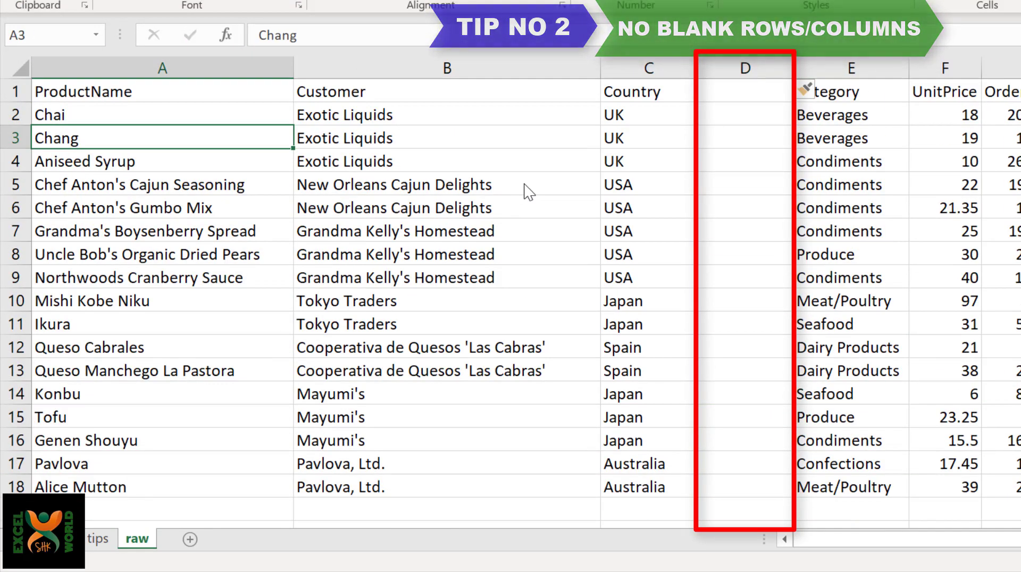
# - Turn on filters from within the Customer column and check which countries the Country filter lists
pyautogui.click(403, 245)
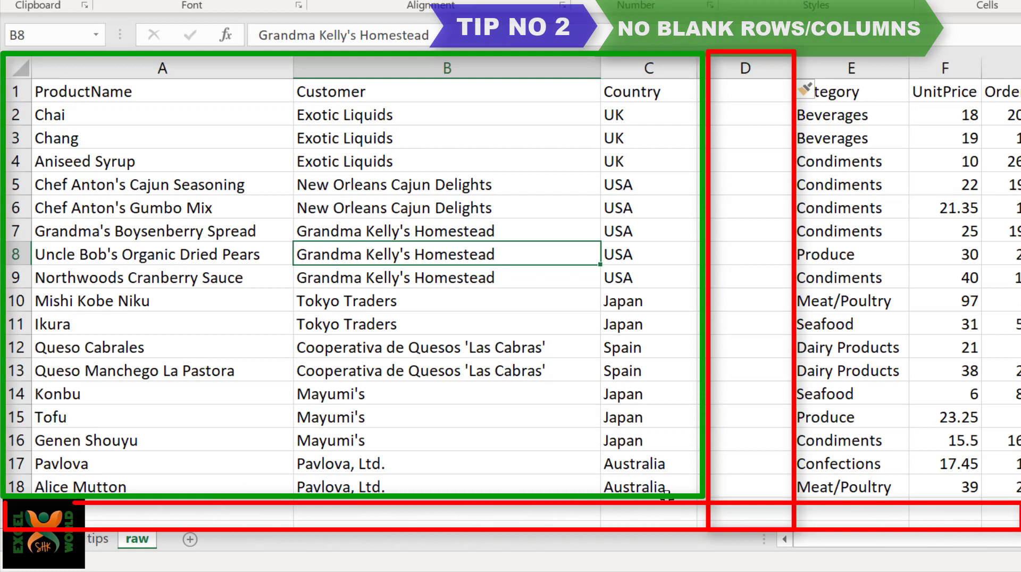
pyautogui.hotkey('ctrl', 'shift', 'l')
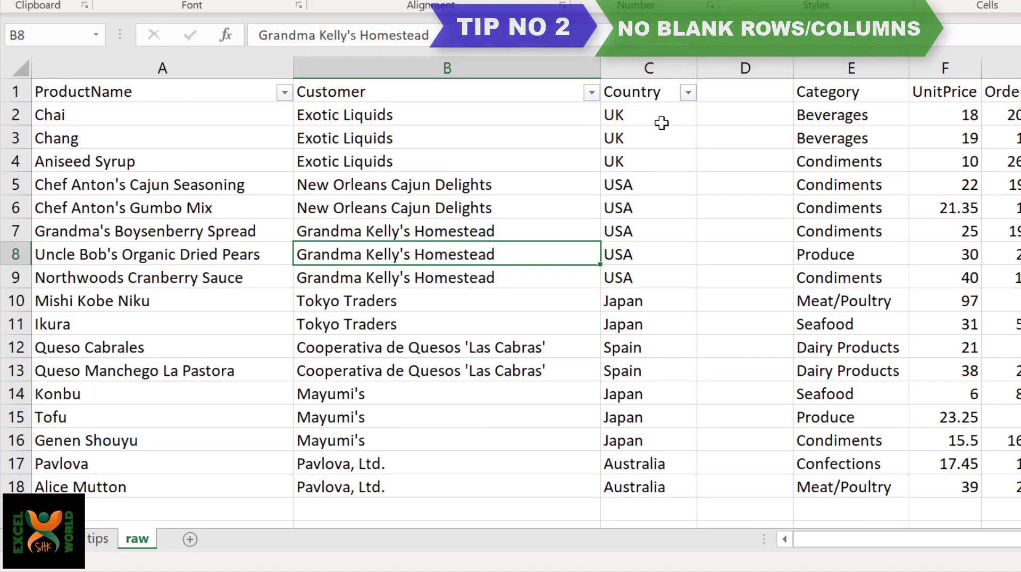
pyautogui.scroll(-4, 647, 492)
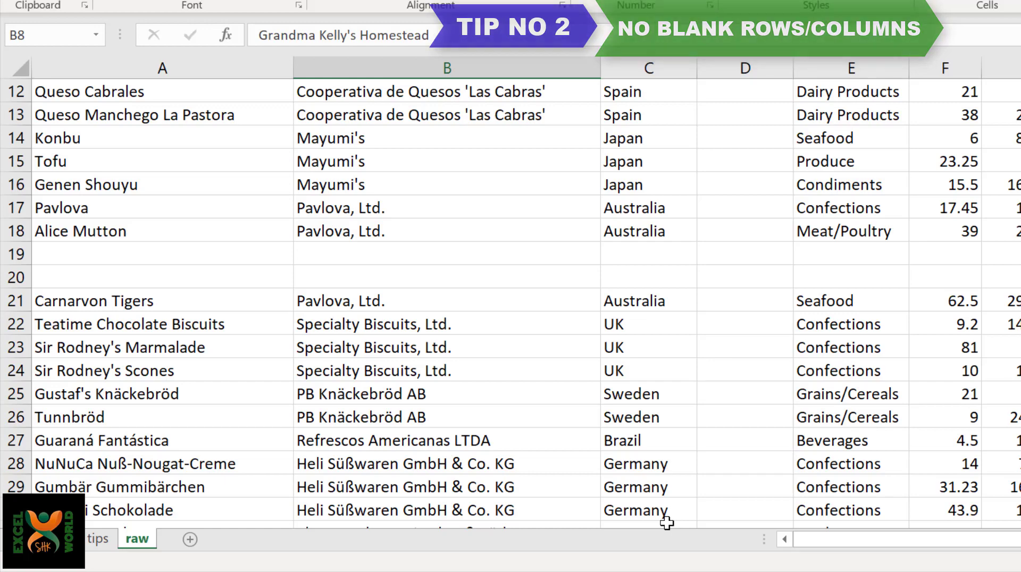
pyautogui.scroll(4, 665, 511)
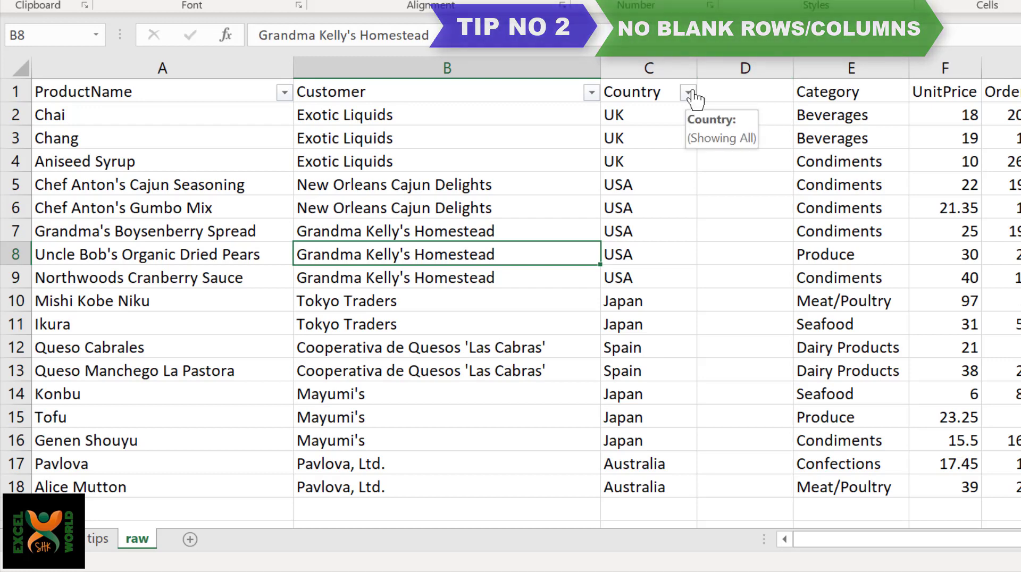
pyautogui.click(689, 93)
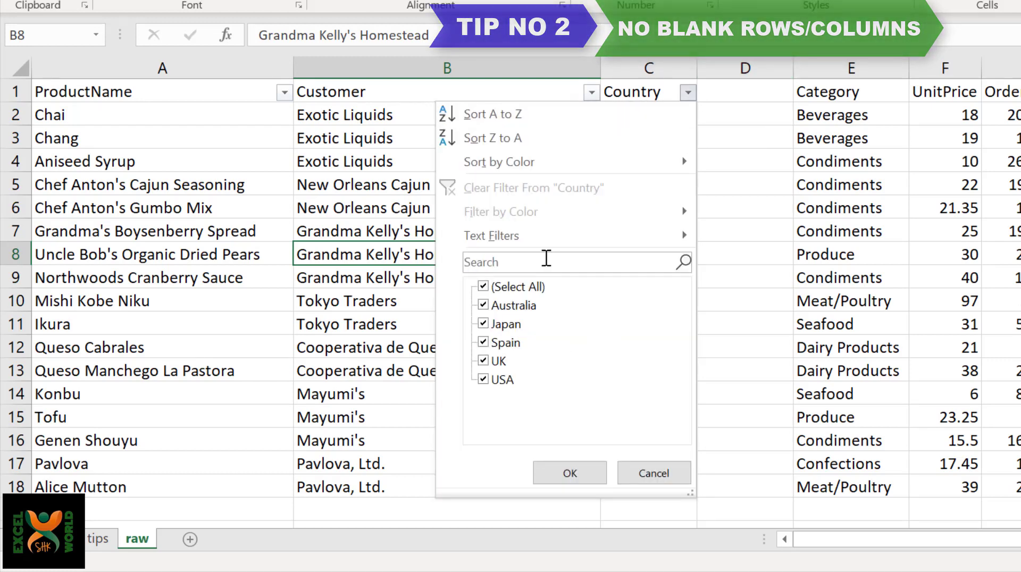
pyautogui.click(762, 317)
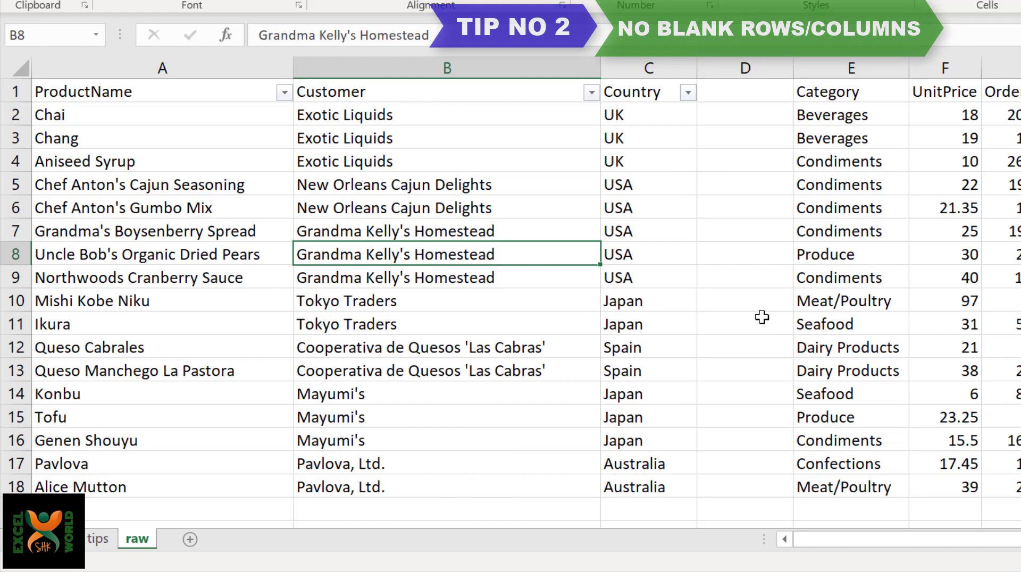
# - Check how far the contiguous data reaches by selecting from ProductName across to Country and down to the blank rows
pyautogui.scroll(-6, 762, 317)
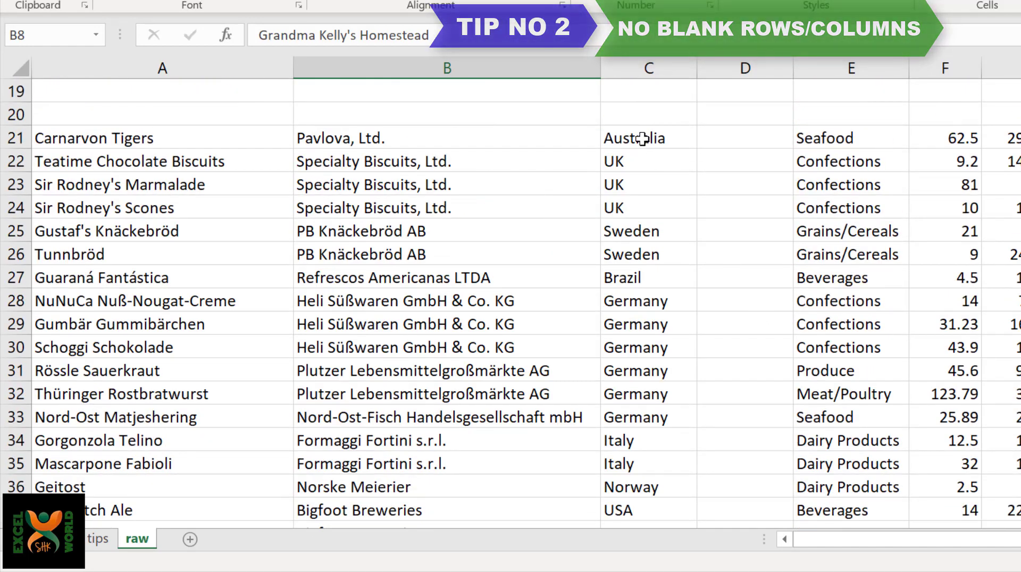
pyautogui.click(642, 139)
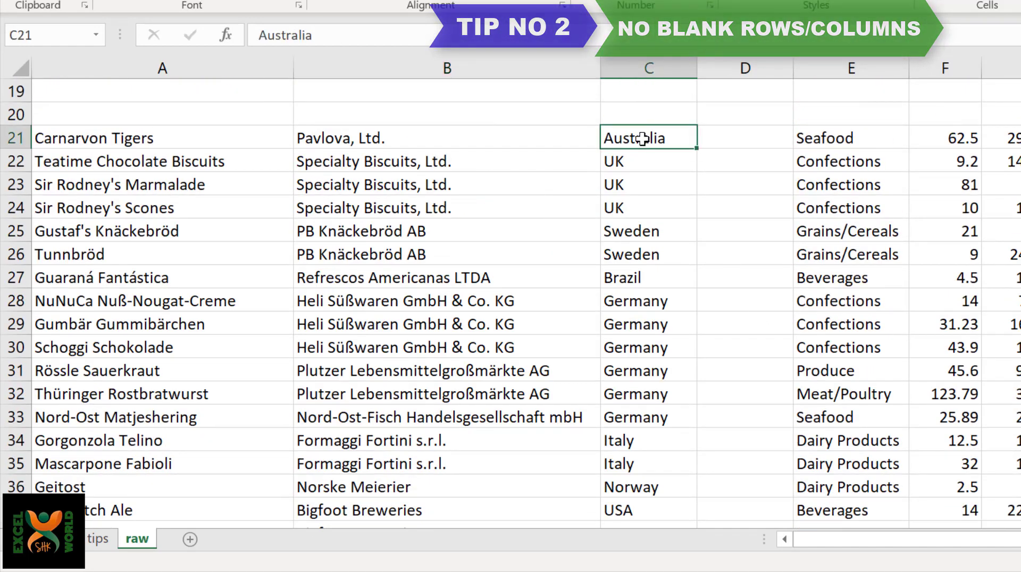
pyautogui.press('Up')
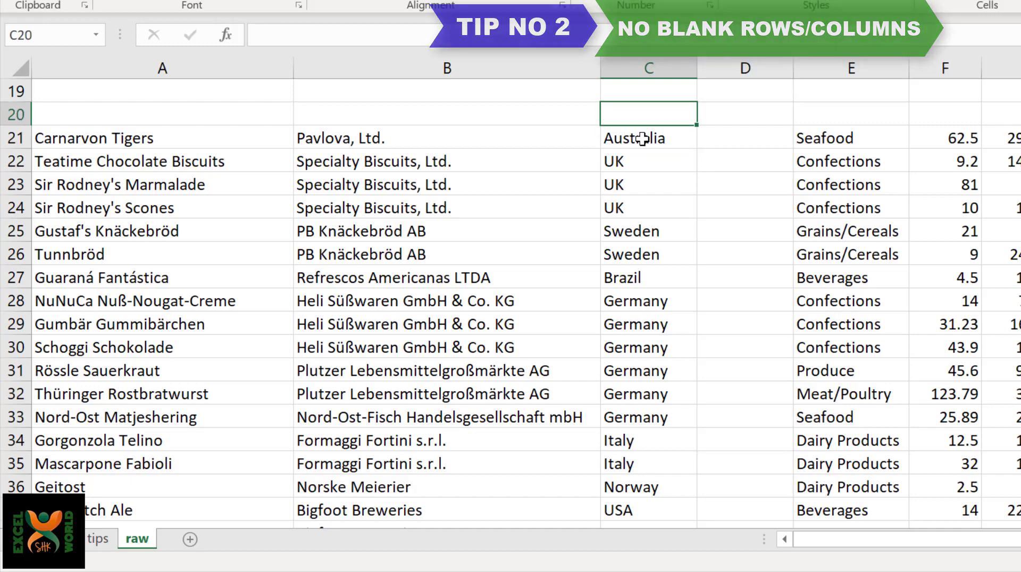
pyautogui.hotkey('ctrl', 'Up')
pyautogui.hotkey('ctrl', 'Up')
pyautogui.hotkey('ctrl', 'Left')
pyautogui.hotkey('ctrl', 'shift', 'Right')
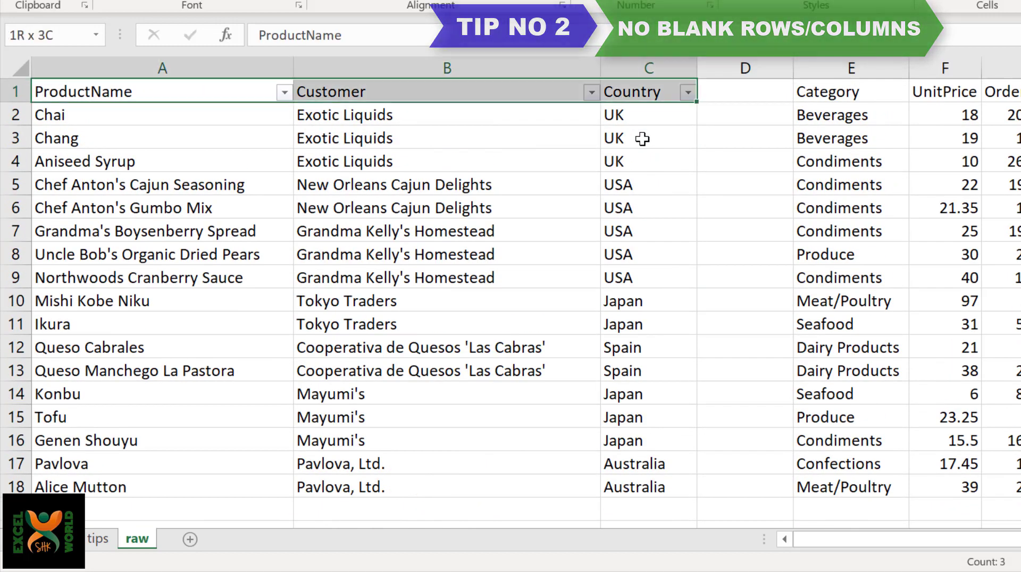
pyautogui.hotkey('ctrl', 'shift', 'Down')
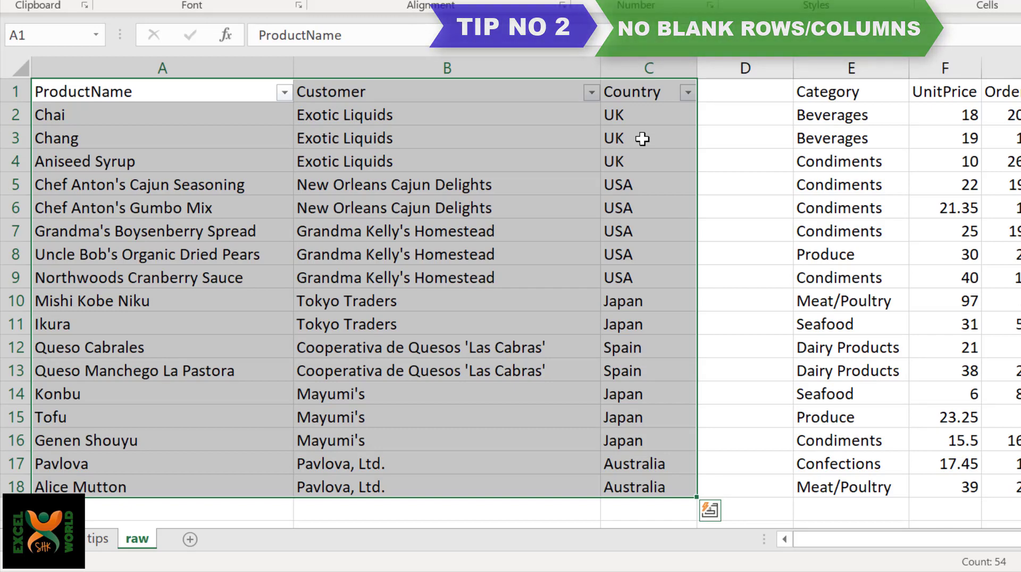
pyautogui.click(579, 185)
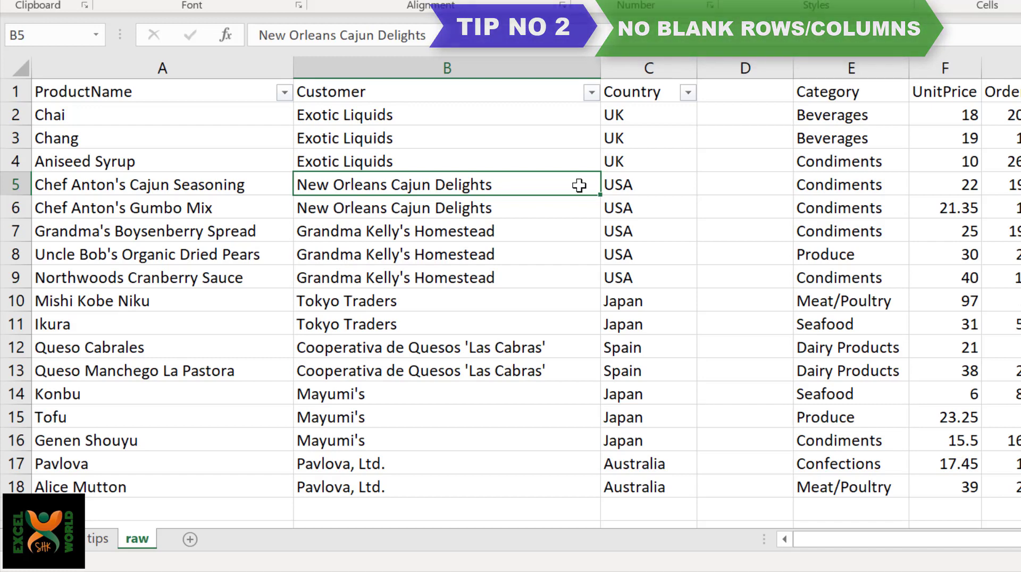
# - Turn off the existing filters and return to the ProductName heading in A1
pyautogui.press('Down')
pyautogui.press('Down')
pyautogui.press('Down')
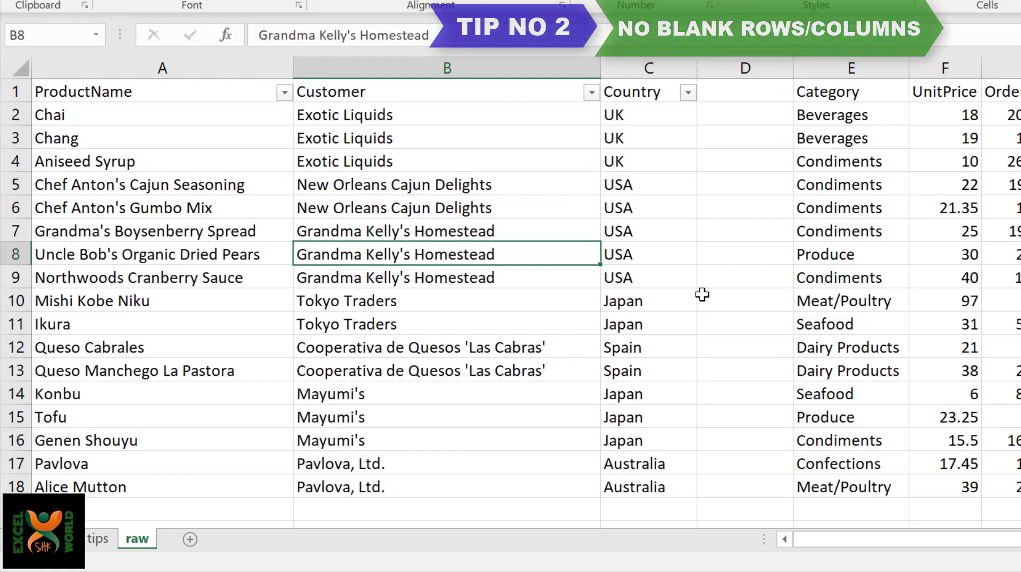
pyautogui.hotkey('ctrl', 'Home')
pyautogui.hotkey('ctrl', 'shift', 'l')
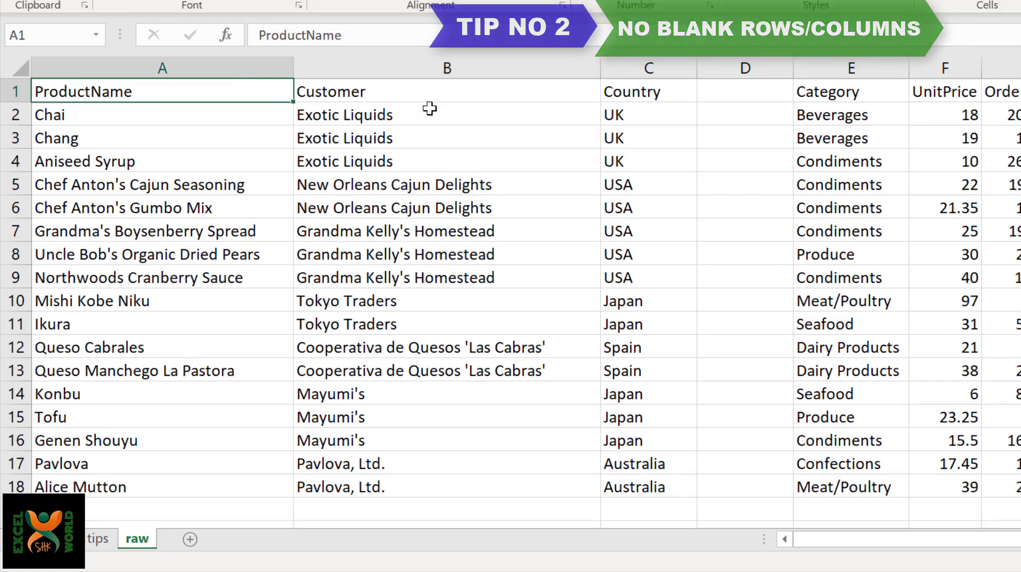
# - Select the whole dataset from ProductName across the blank column and down past the blank rows to the last record, and apply filters
pyautogui.hotkey('ctrl', 'shift', 'Right')
pyautogui.hotkey('ctrl', 'shift', 'Right')
pyautogui.hotkey('ctrl', 'shift', 'Right')
pyautogui.hotkey('ctrl', 'shift', 'Down')
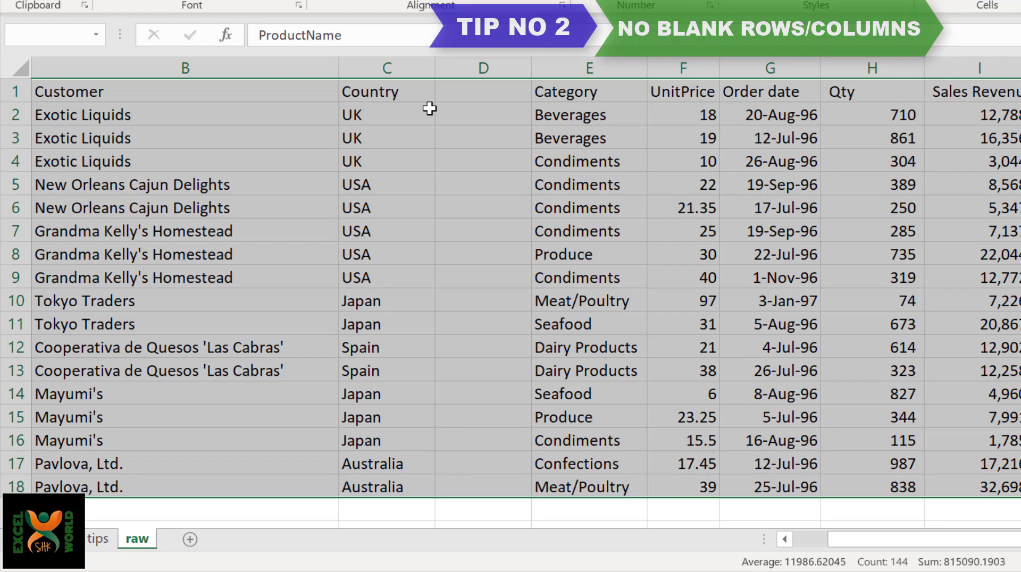
pyautogui.hotkey('ctrl', 'shift', 'Down')
pyautogui.hotkey('ctrl', 'shift', 'Down')
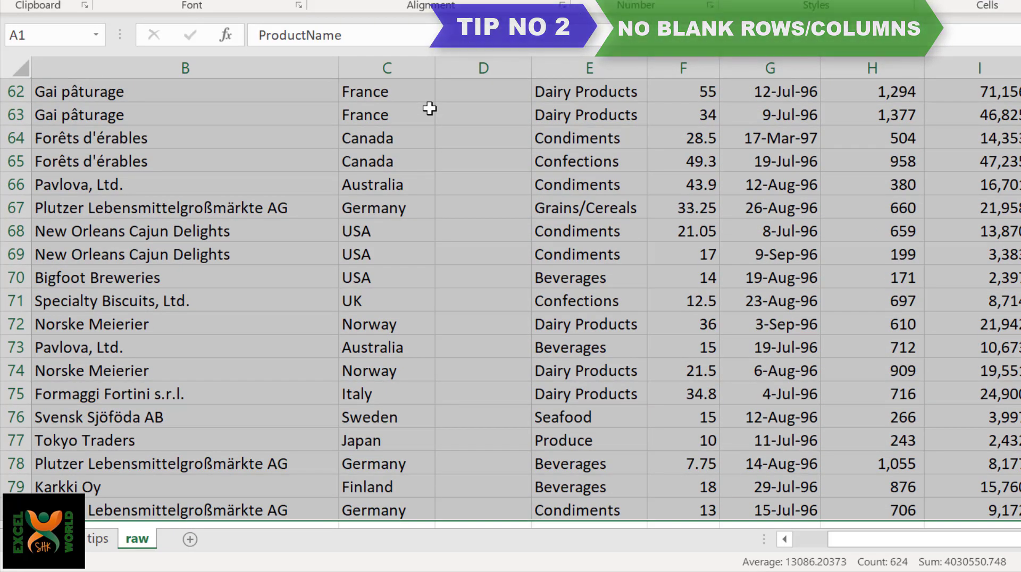
pyautogui.hotkey('ctrl', 'BackSpace')
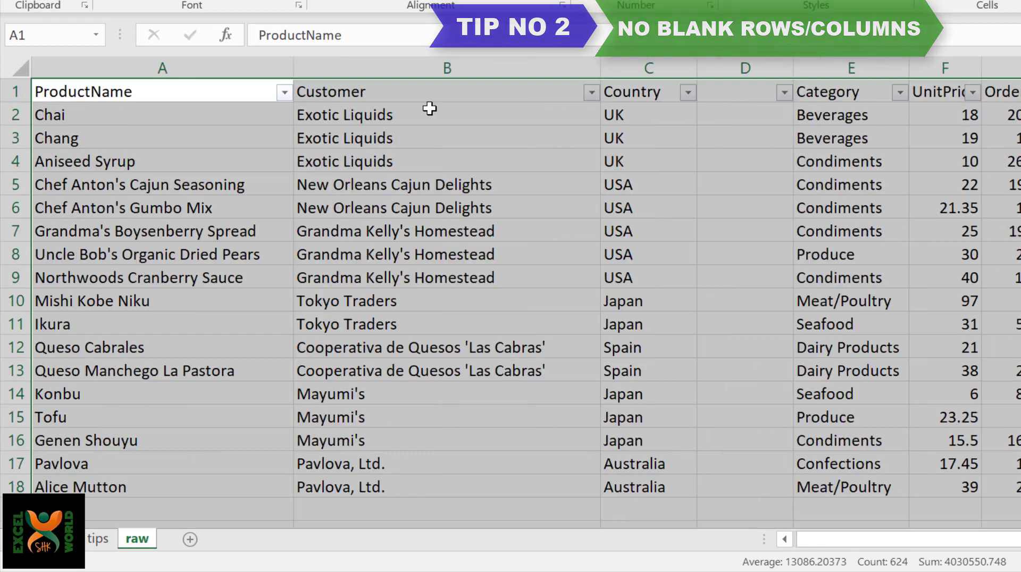
pyautogui.click(751, 163)
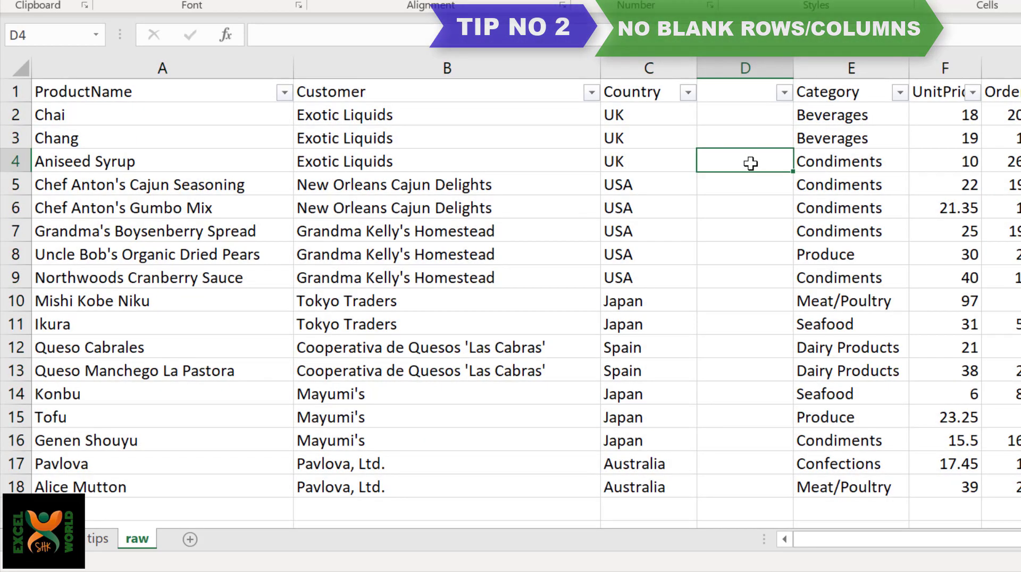
# - Check the full list of countries in the Country filter down to its last entry, and leave the filter unchanged
pyautogui.click(689, 95)
pyautogui.moveTo(684, 323); pyautogui.dragTo(686, 407)
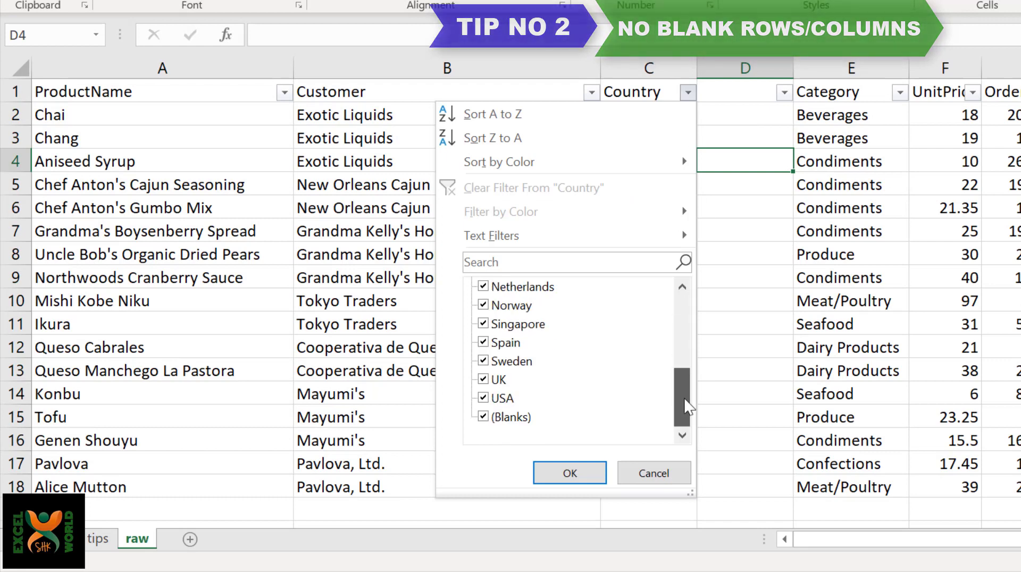
pyautogui.click(670, 470)
pyautogui.click(723, 393)
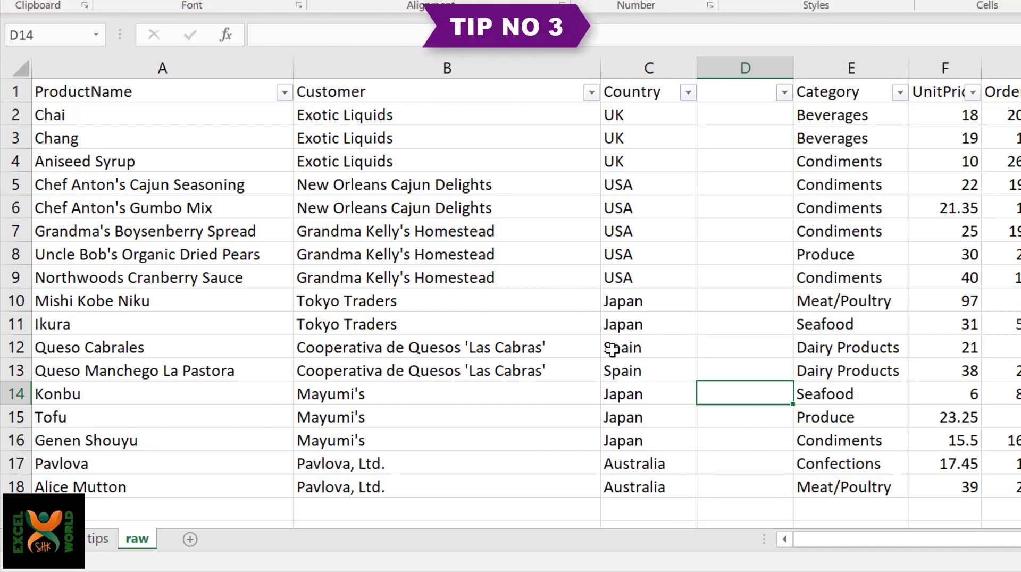
# - Delete the blank column between Country and Category and the two blank rows below the Alice Mutton row
pyautogui.click(746, 69)
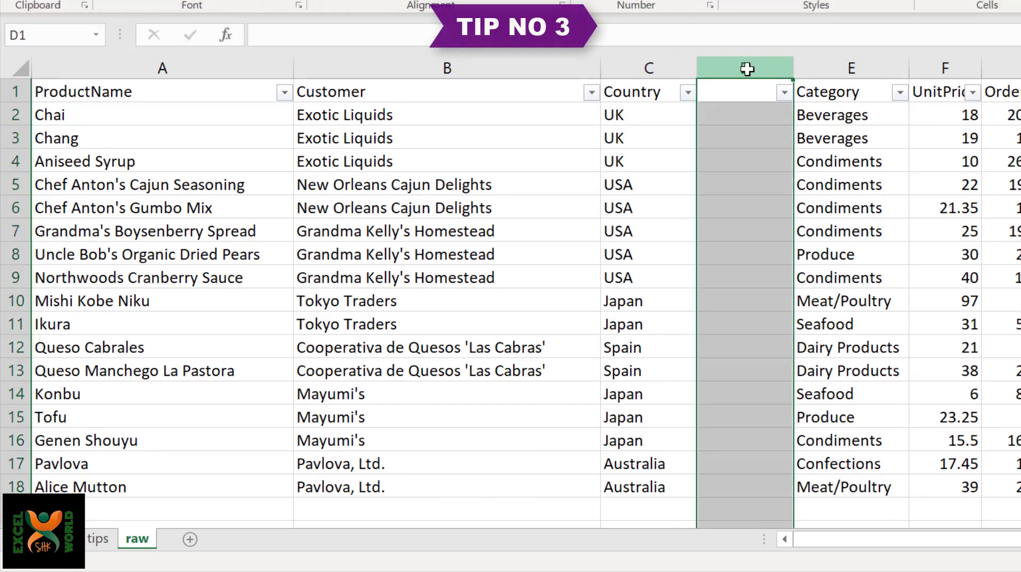
pyautogui.hotkey('ctrl', '-')
pyautogui.press('Down')
pyautogui.hotkey('ctrl', 'Left')
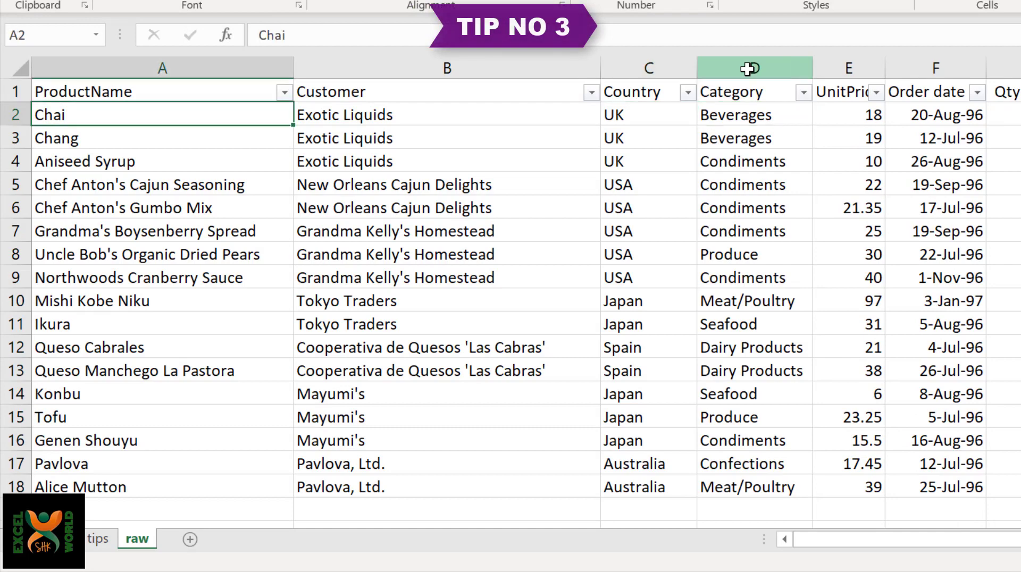
pyautogui.hotkey('ctrl', 'Down')
pyautogui.press('Down')
pyautogui.hotkey('shift', 'space')
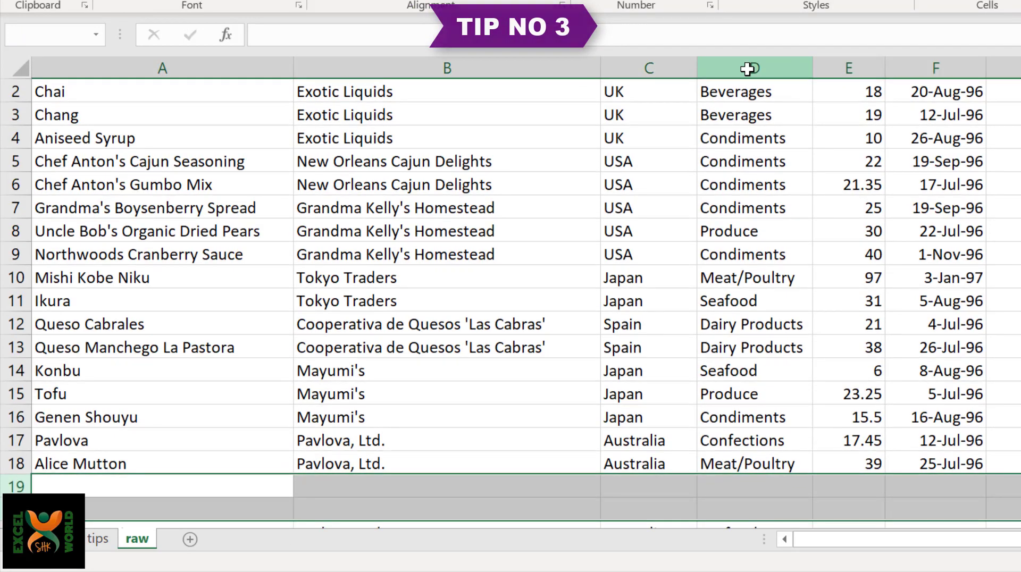
pyautogui.hotkey('shift', 'Down')
pyautogui.hotkey('ctrl', '-')
pyautogui.hotkey('ctrl', 'Home')
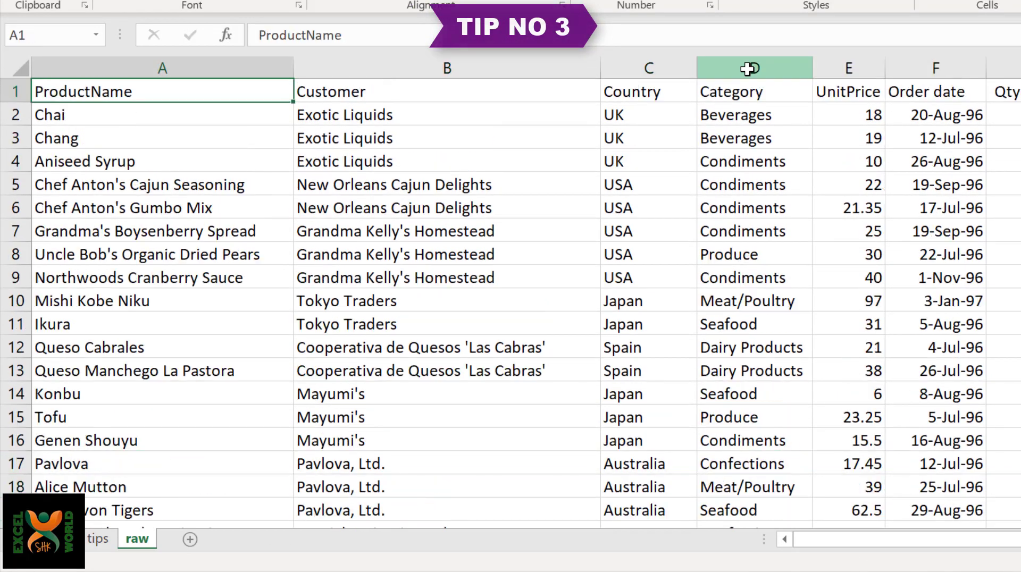
# - Turn on filters for the cleaned data and look at the search option in the ProductName filter
pyautogui.hotkey('ctrl', 'shift', 'l')
pyautogui.hotkey('alt', 'Down')
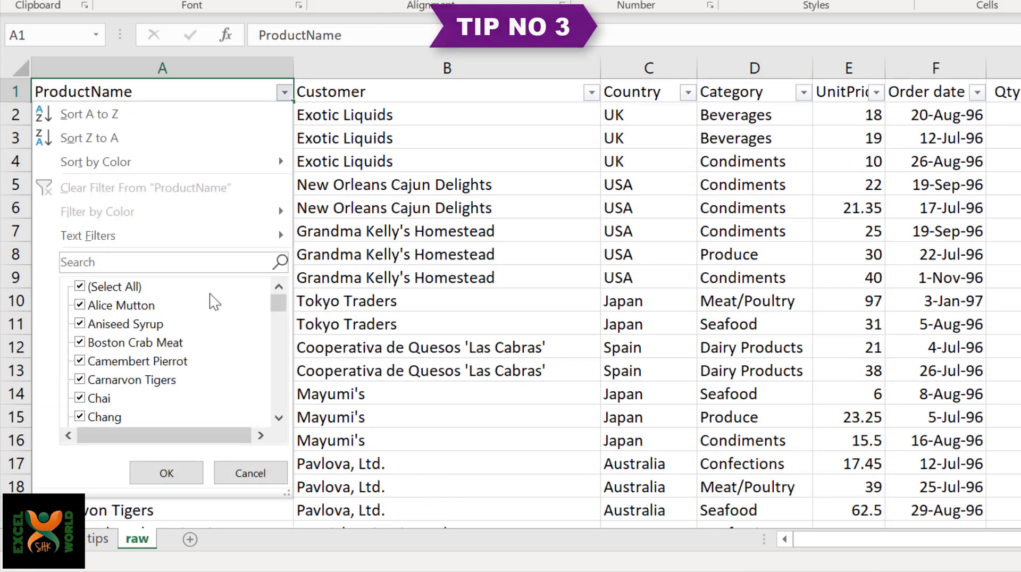
pyautogui.click(114, 261)
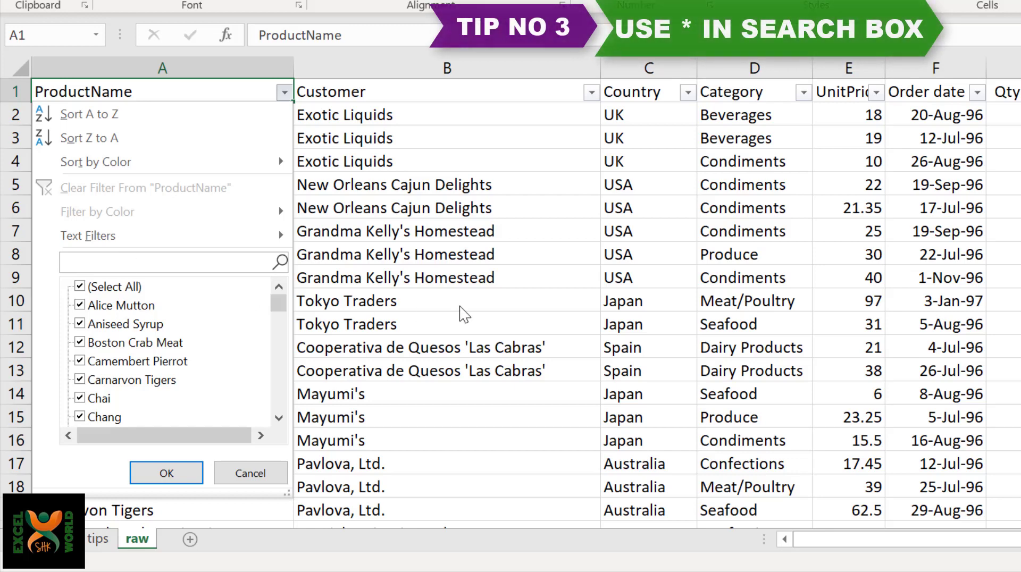
pyautogui.click(471, 318)
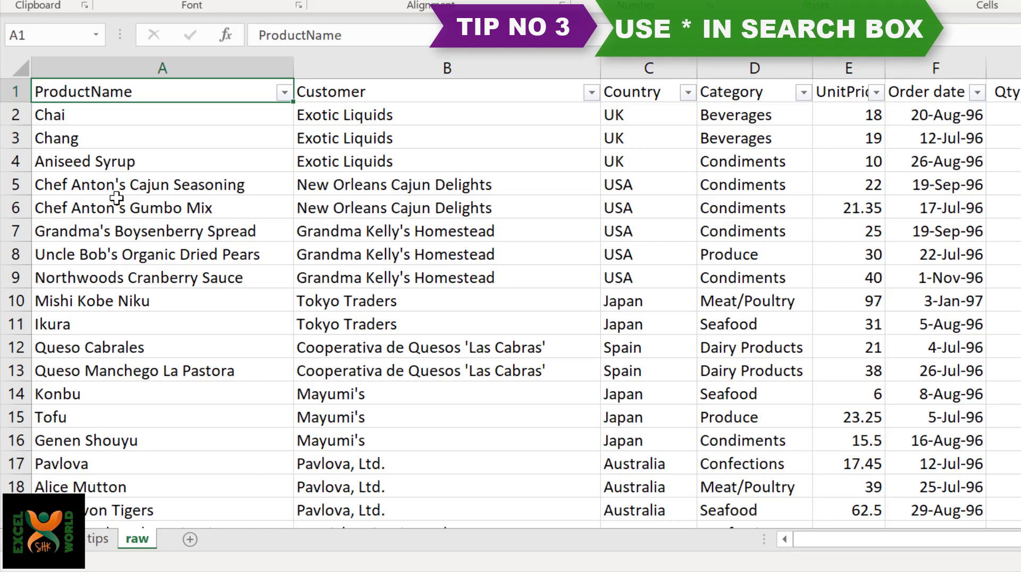
# - Filter the ProductName column with the wildcard search *anton*
pyautogui.click(286, 95)
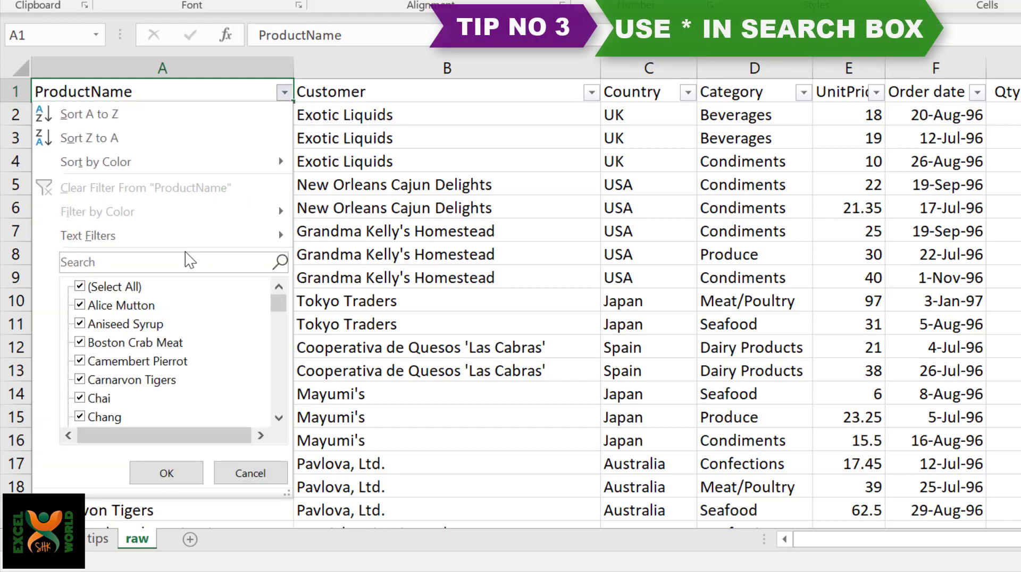
pyautogui.click(157, 261)
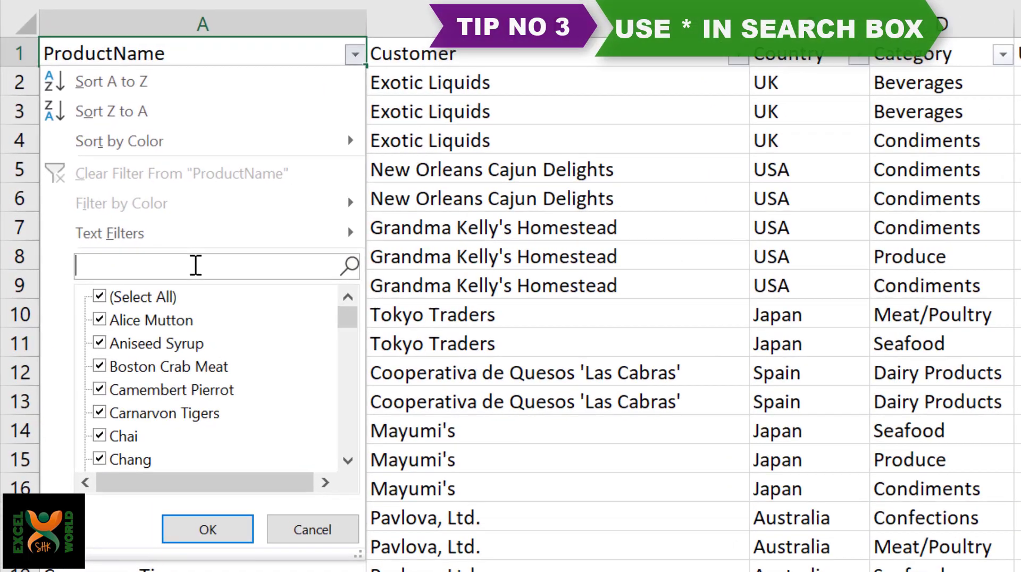
pyautogui.write('*anton')
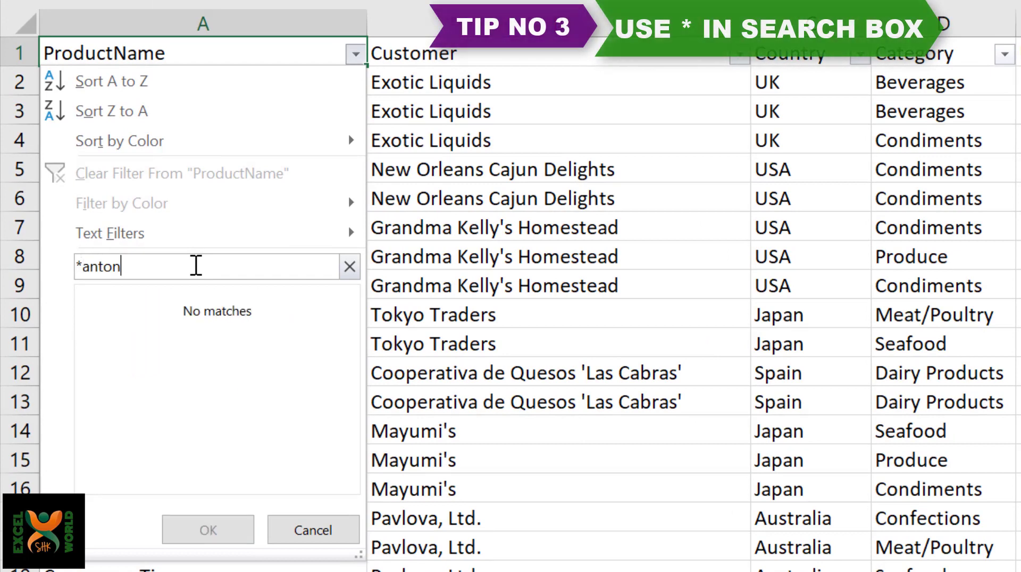
pyautogui.write('*')
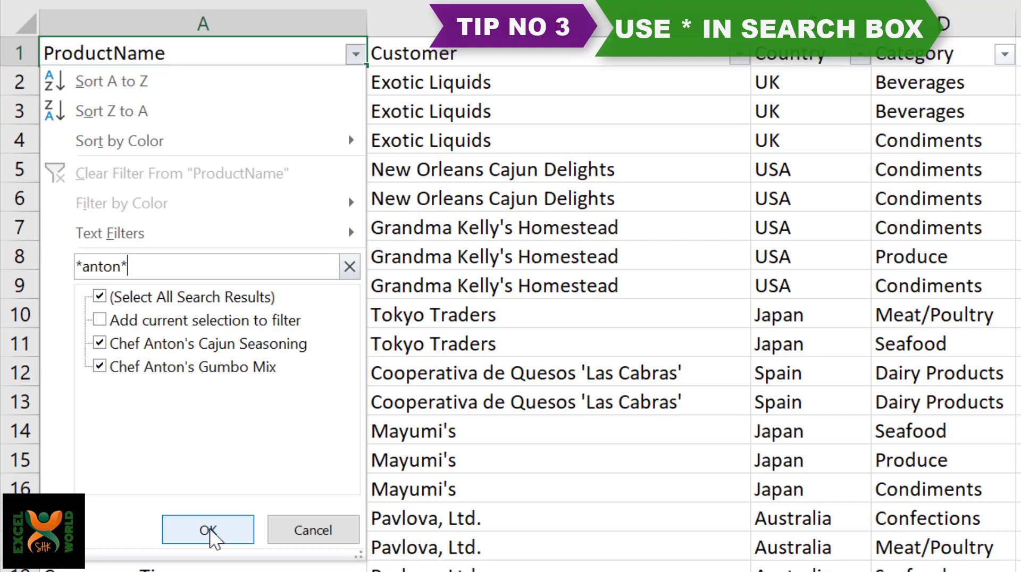
pyautogui.click(208, 531)
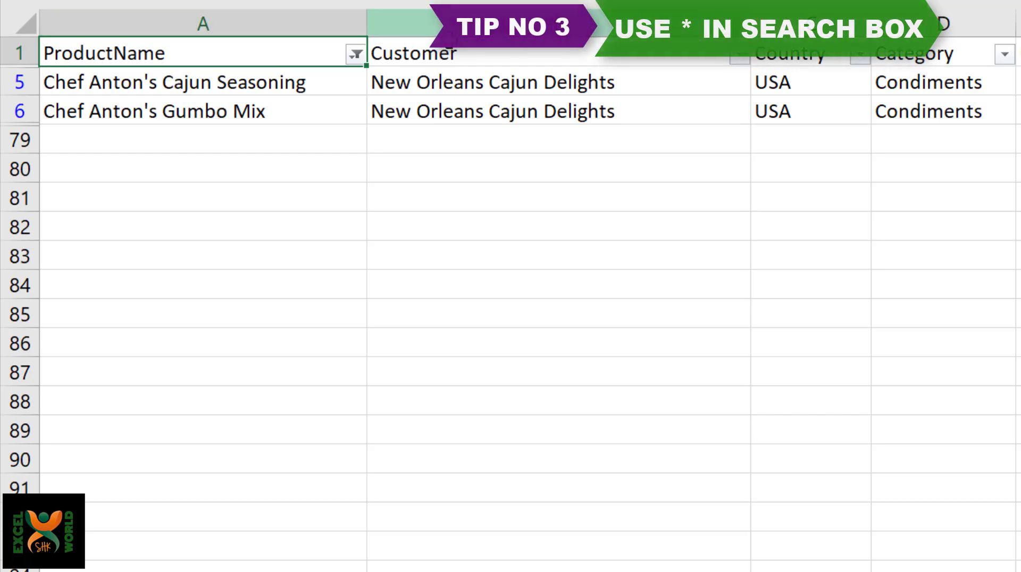
# - Clear the ProductName filter and filter the Customer column with the search text new
pyautogui.click(355, 54)
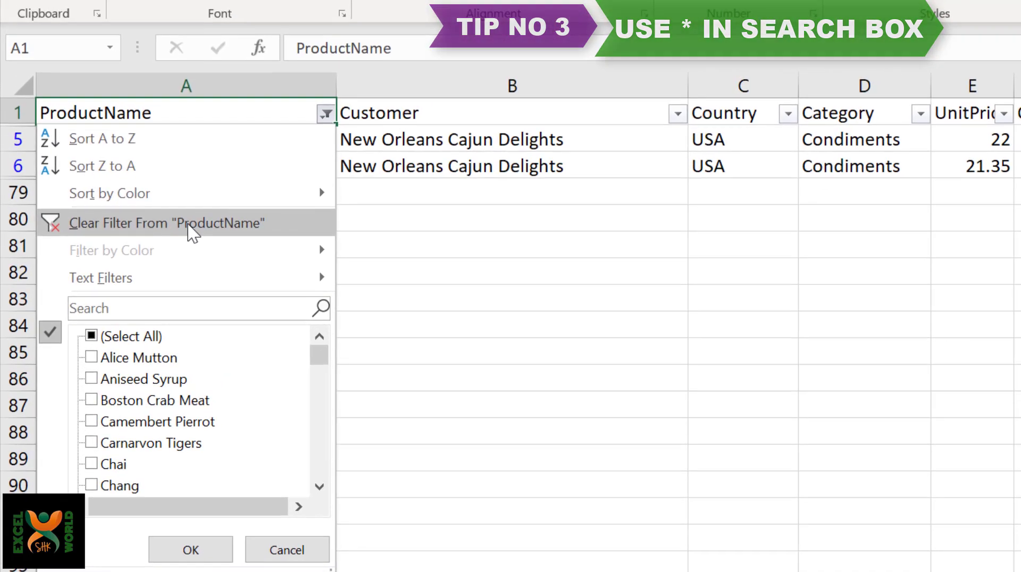
pyautogui.press('Escape')
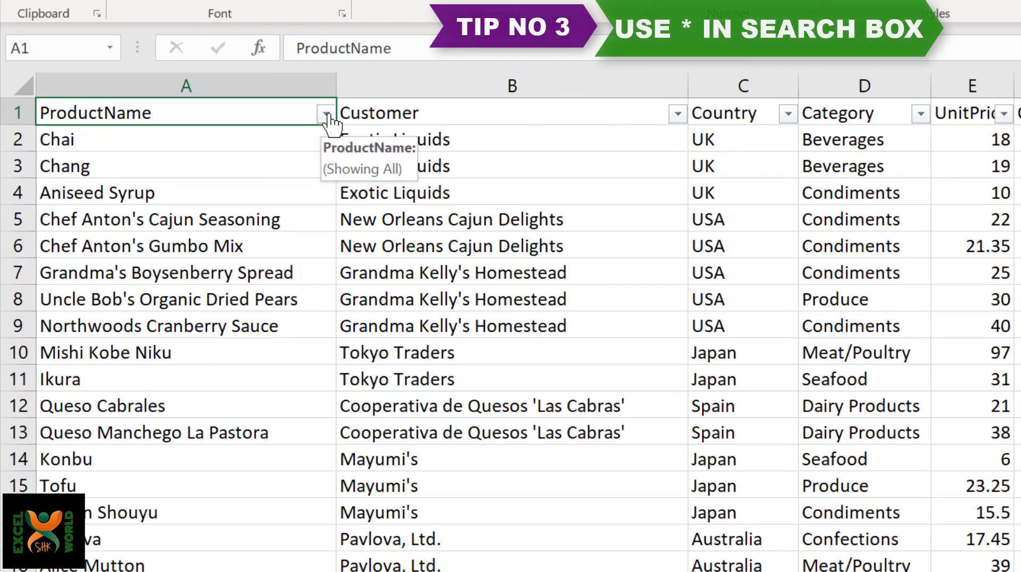
pyautogui.click(367, 272)
pyautogui.click(678, 113)
pyautogui.write('new')
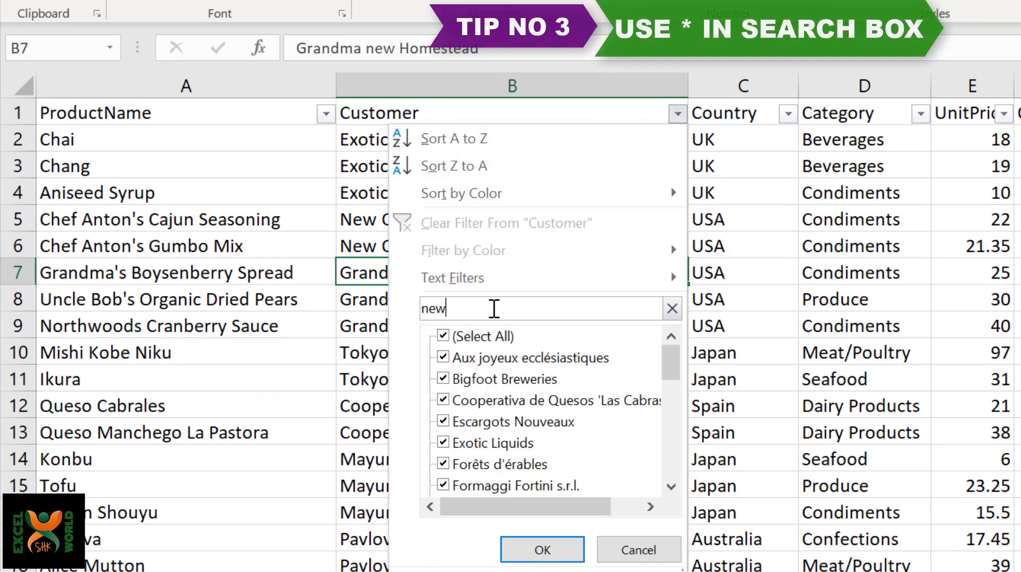
pyautogui.press('Return')
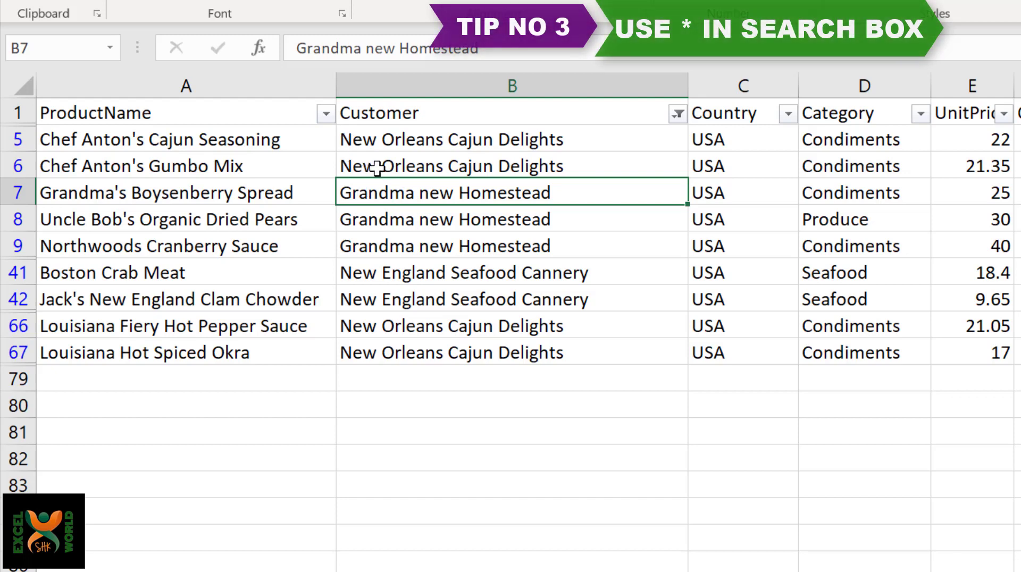
# - Refilter the Customer column with the wildcard search new* to keep only names starting with that word
pyautogui.click(678, 114)
pyautogui.click(471, 308)
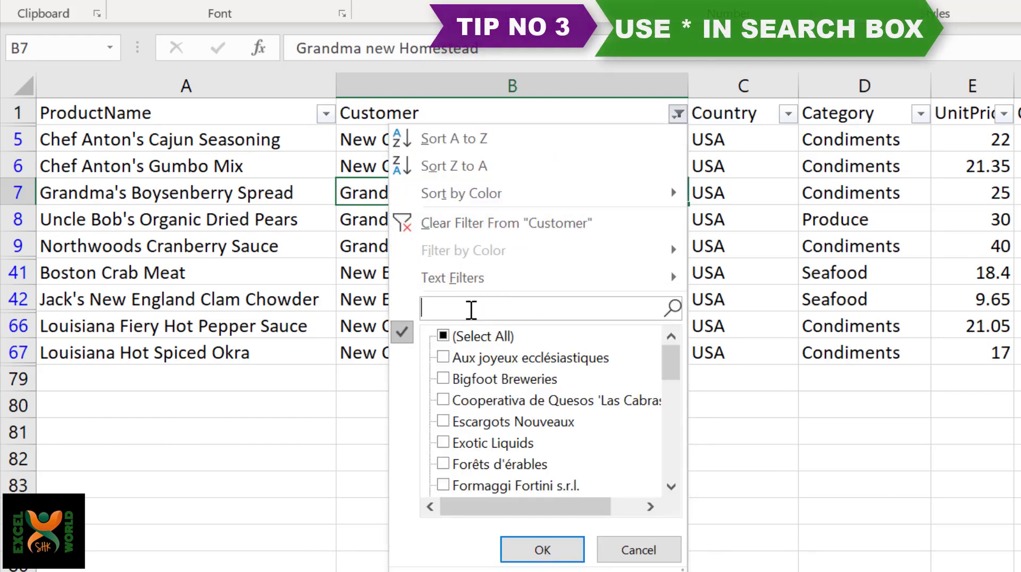
pyautogui.write('new')
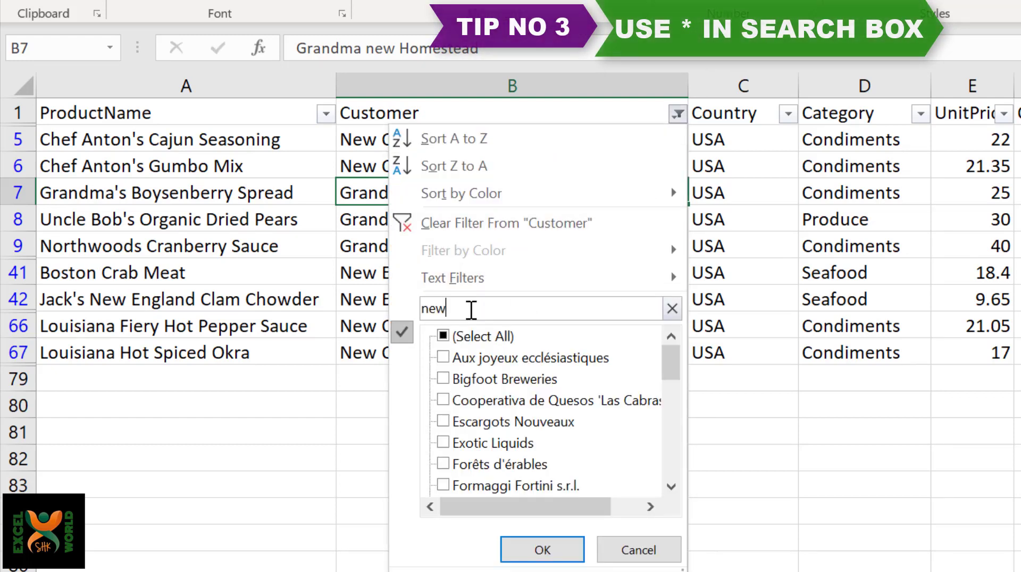
pyautogui.write('*')
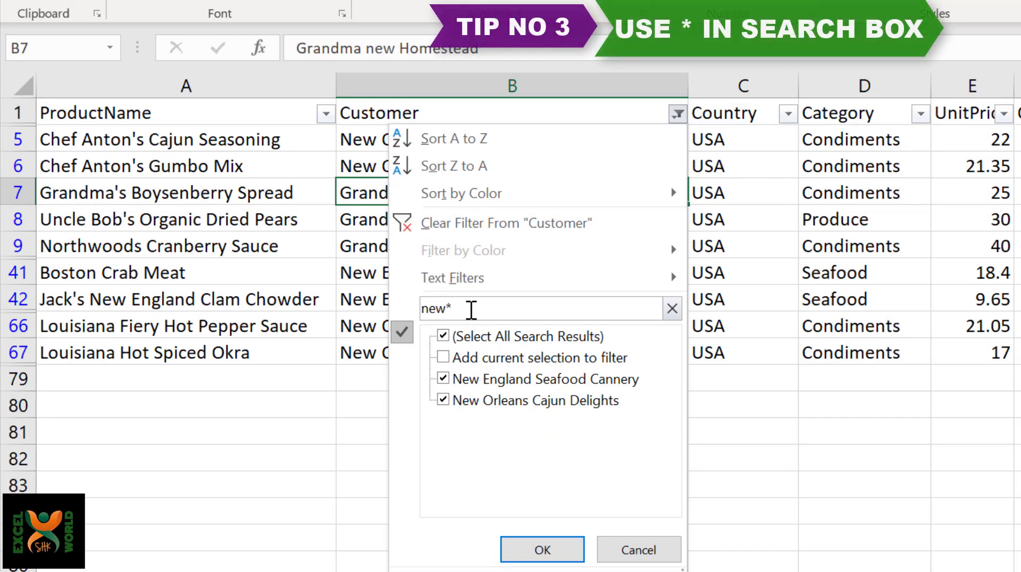
pyautogui.click(556, 550)
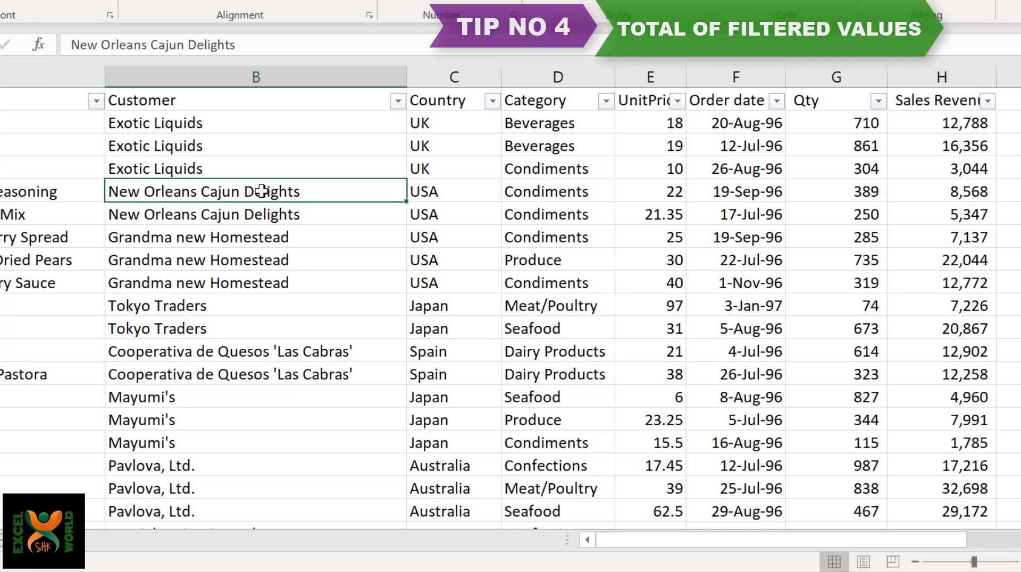
# - Insert two blank rows above the heading row
pyautogui.press('Up')
pyautogui.press('Up')
pyautogui.press('Up')
pyautogui.press('Up')
pyautogui.hotkey('shift', 'space')
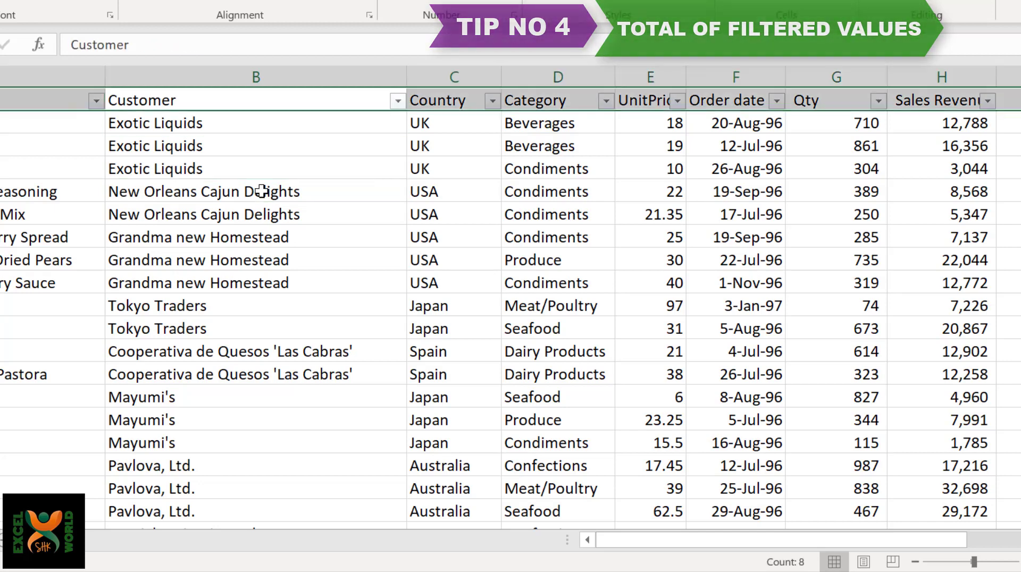
pyautogui.hotkey('ctrl', 'shift', '+')
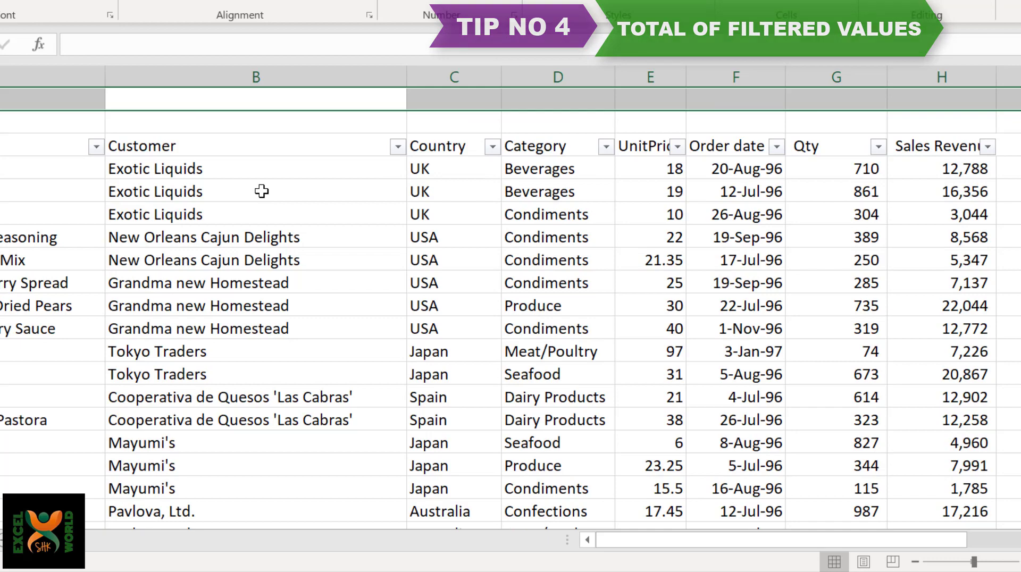
# - Enter =SUM(H4:H80) in H1 to total the Sales Revenue column above its heading
pyautogui.press('Right')
pyautogui.press('Right')
pyautogui.press('Right')
pyautogui.press('Right')
pyautogui.press('Right')
pyautogui.press('Right')
pyautogui.write('=SUM()')
pyautogui.press('Left')
pyautogui.press('Down')
pyautogui.press('Down')
pyautogui.scroll(-1, 262, 191)
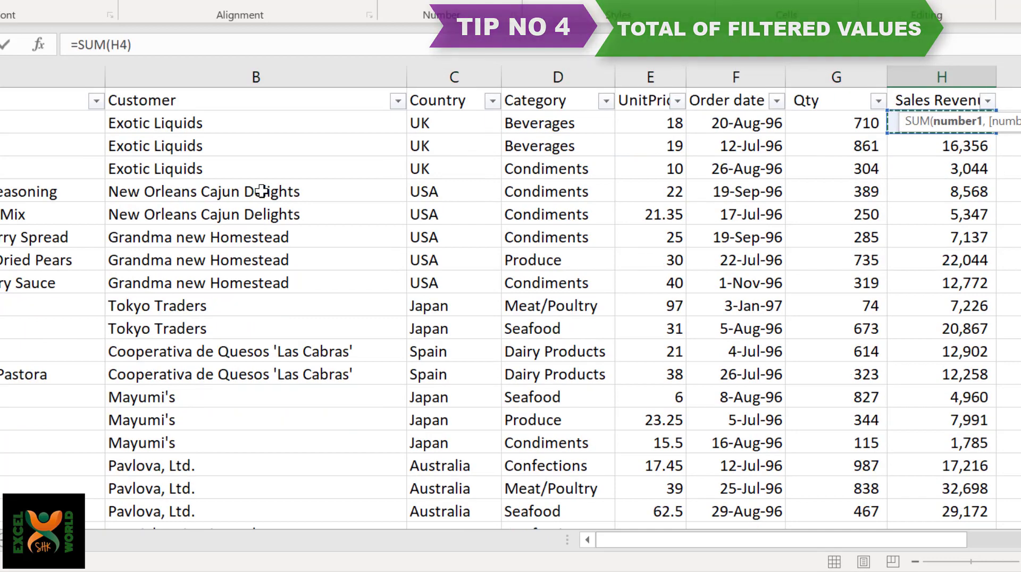
pyautogui.hotkey('ctrl', 'shift', 'Down')
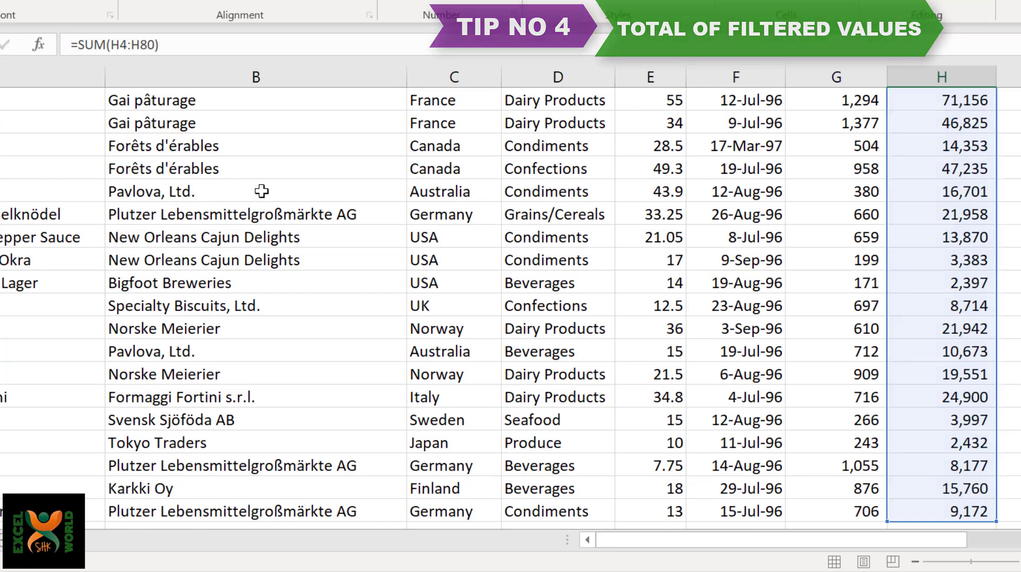
pyautogui.press('Return')
# - Filter the Country column to Canada only and select the visible Sales Revenue values to check their sum
pyautogui.click(493, 146)
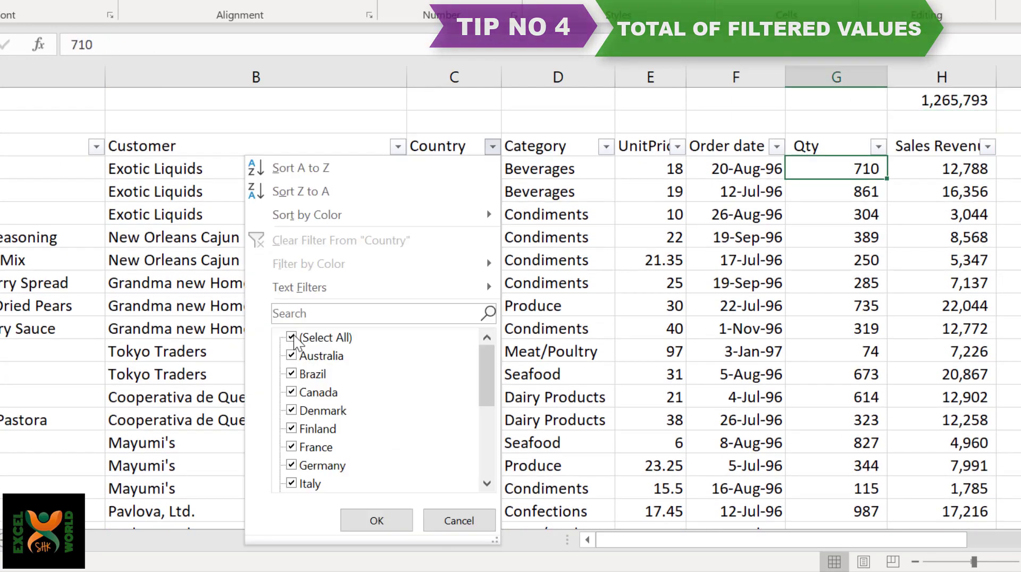
pyautogui.click(294, 337)
pyautogui.click(304, 392)
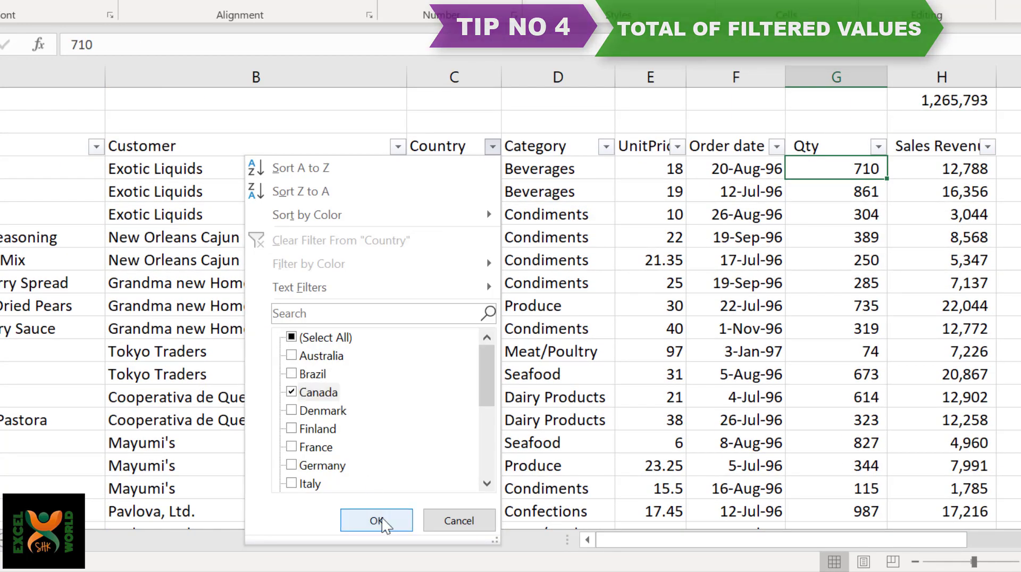
pyautogui.click(377, 520)
pyautogui.moveTo(950, 169); pyautogui.dragTo(951, 237)
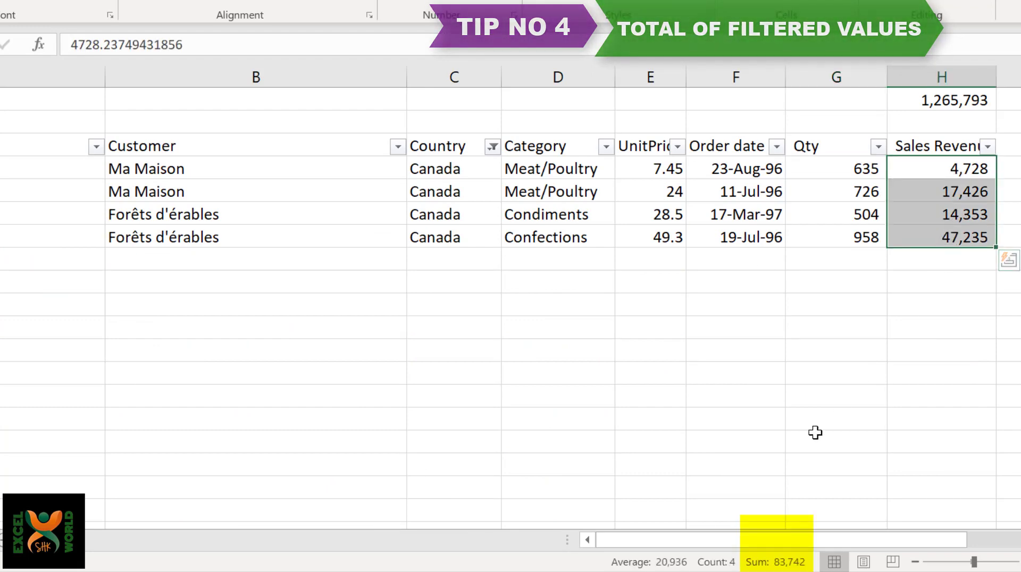
# - Clear the Country column filter while keeping the total cell H1 selected
pyautogui.press('Up')
pyautogui.press('Up')
pyautogui.press('Up')
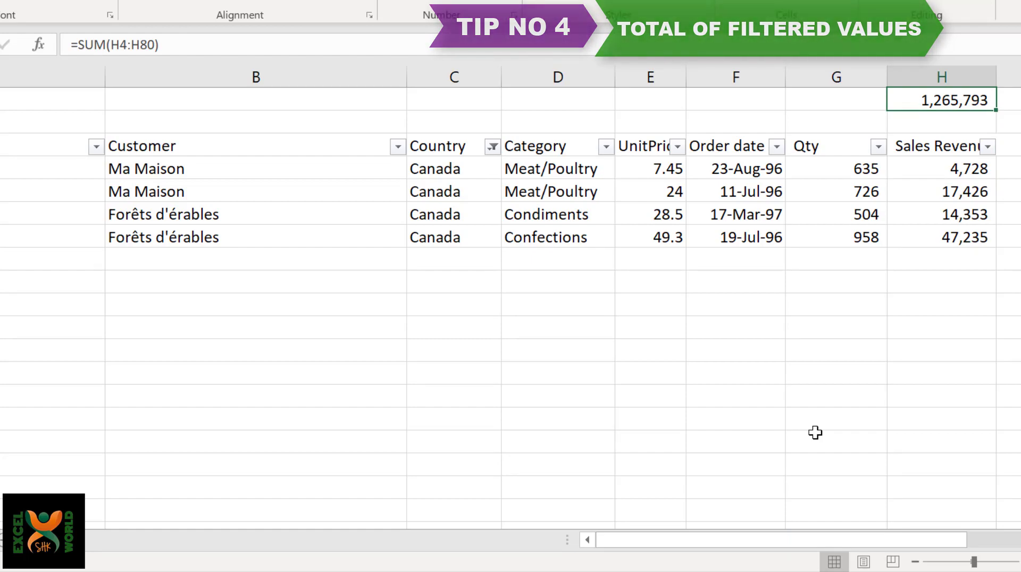
pyautogui.click(492, 146)
pyautogui.click(373, 245)
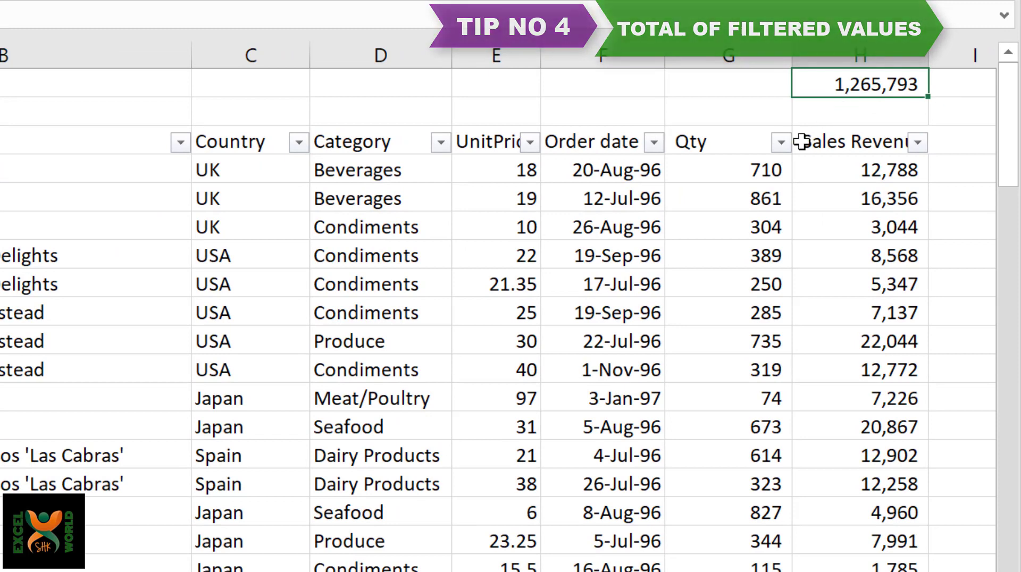
# - Replace the total in H1 with =SUBTOTAL(9,H4:H80) so that it sums only the filtered Sales Revenue values
pyautogui.write('=')
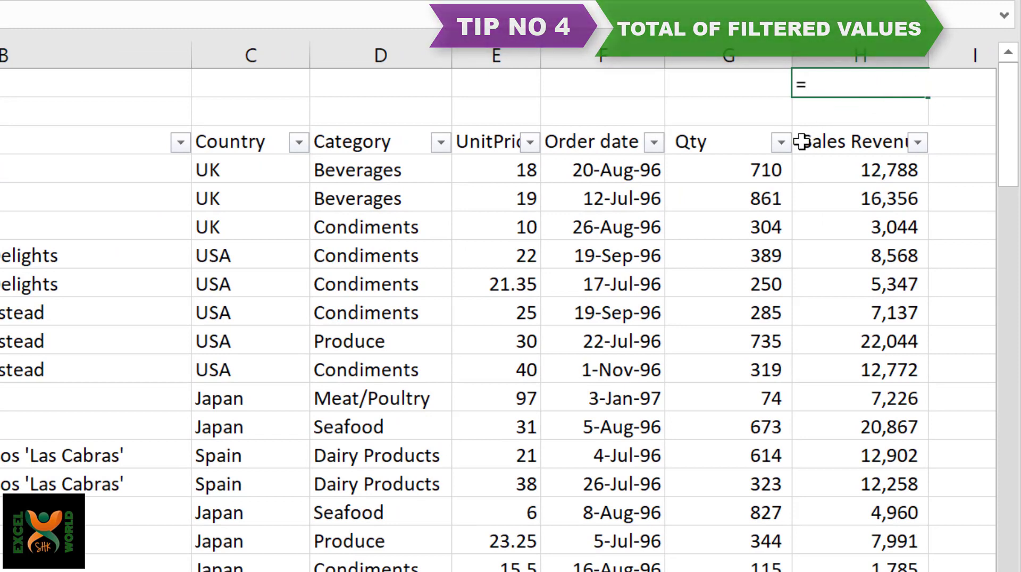
pyautogui.write('subtotal')
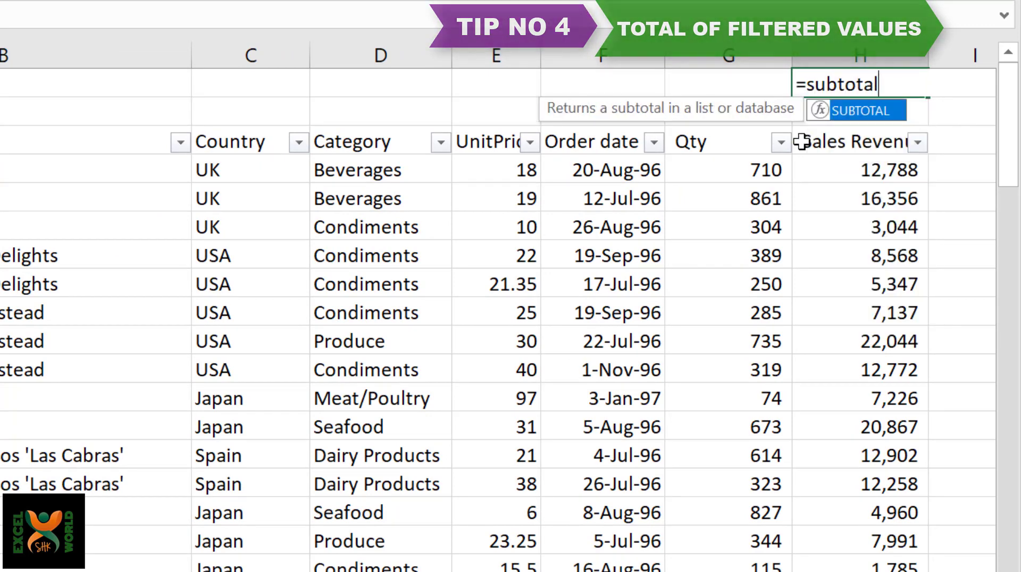
pyautogui.press('Tab')
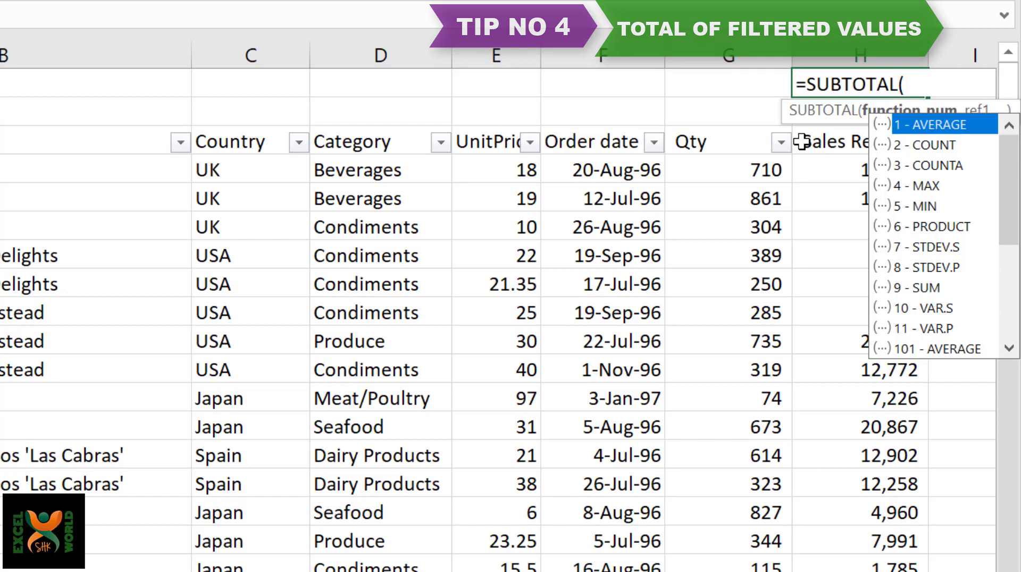
pyautogui.click(932, 290)
pyautogui.doubleClick(932, 290)
pyautogui.write(',')
pyautogui.click(850, 162)
pyautogui.scroll(-1, 850, 163)
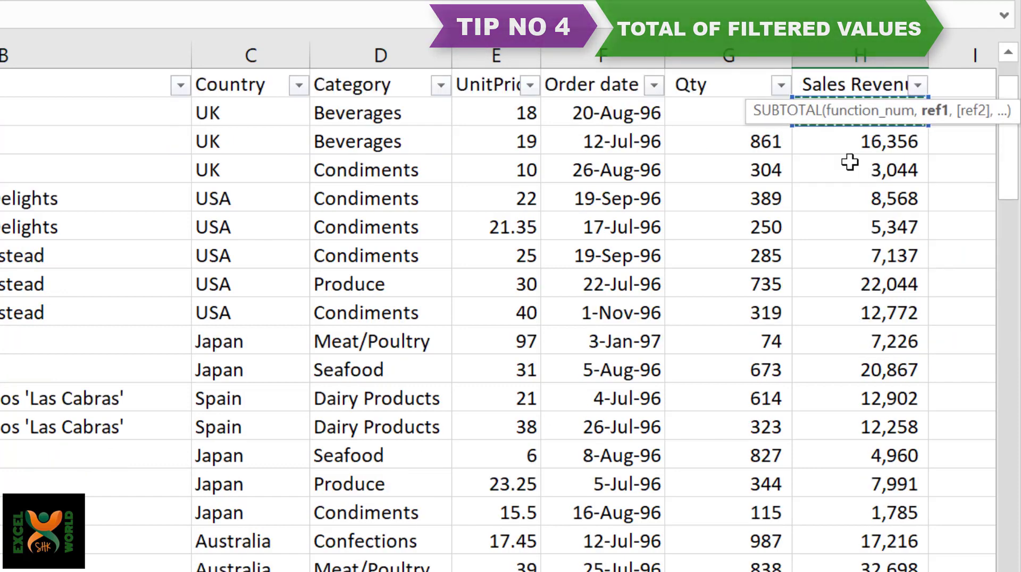
pyautogui.hotkey('ctrl', 'shift', 'Down')
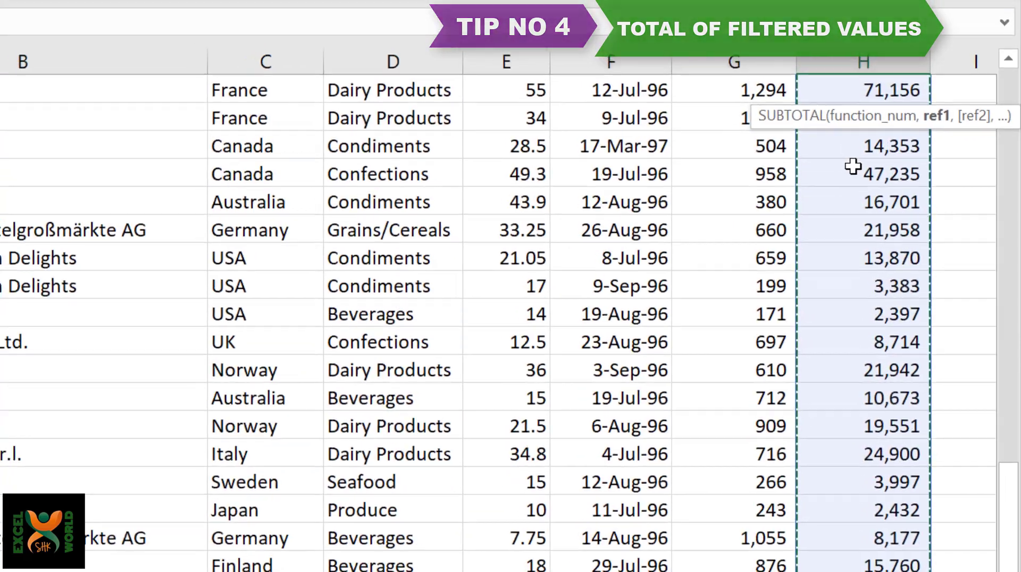
pyautogui.write(')')
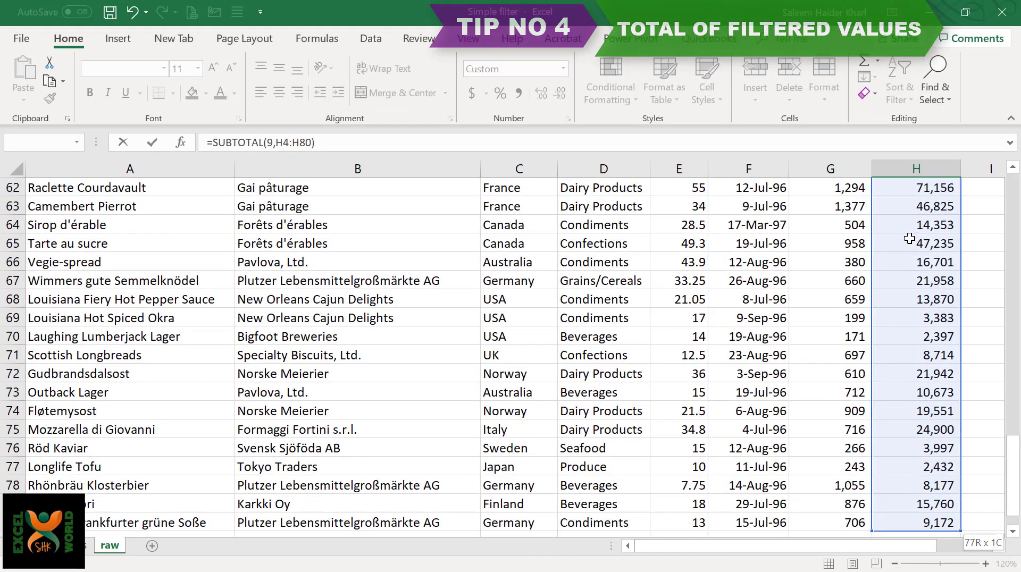
pyautogui.press('Return')
pyautogui.press('Up')
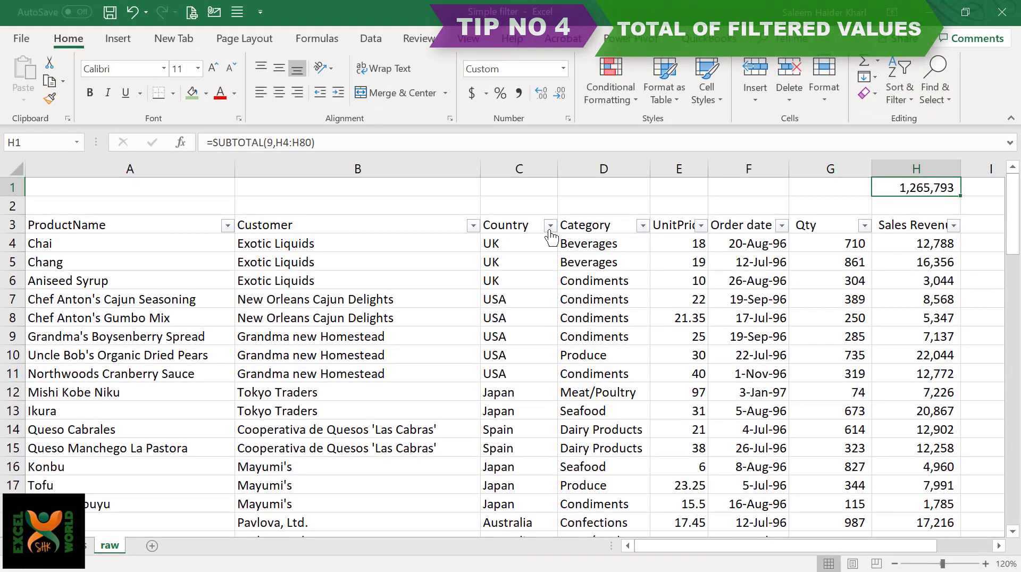
# - Filter Country to Canada and select the visible Sales Revenue values to compare their sum with the subtotal in H1
pyautogui.click(550, 226)
pyautogui.click(387, 381)
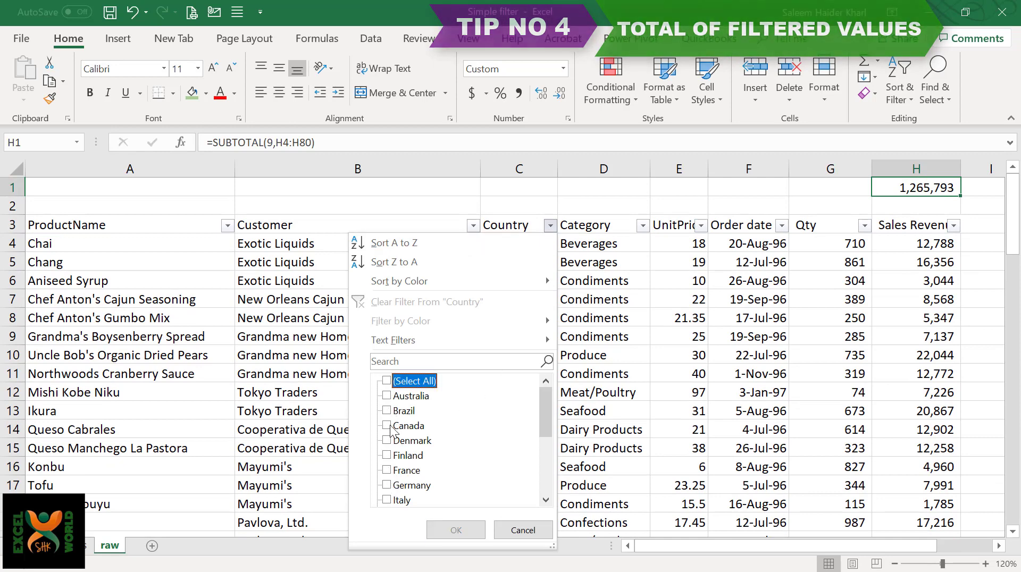
pyautogui.click(391, 427)
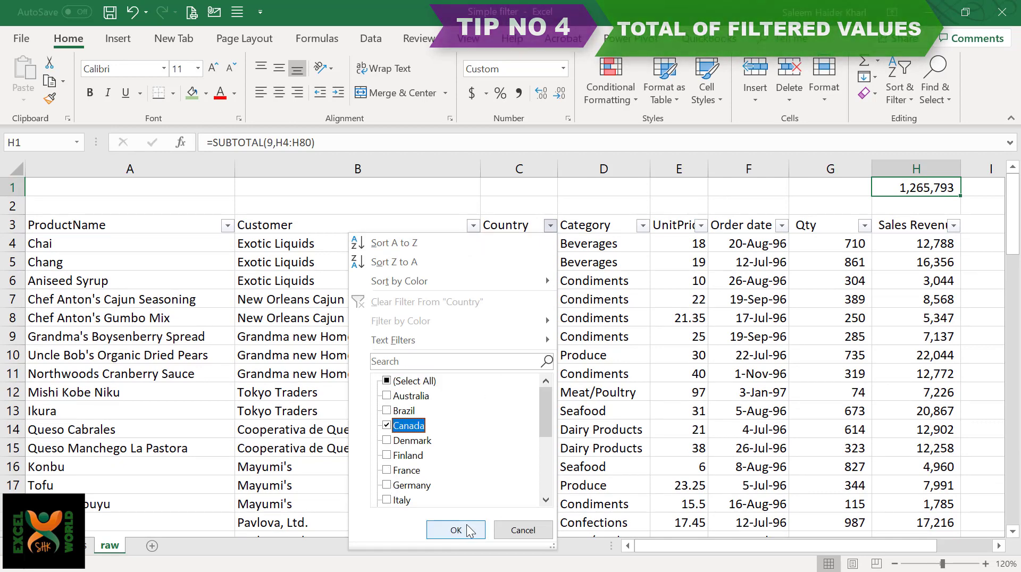
pyautogui.click(467, 531)
pyautogui.click(885, 231)
pyautogui.press('Down')
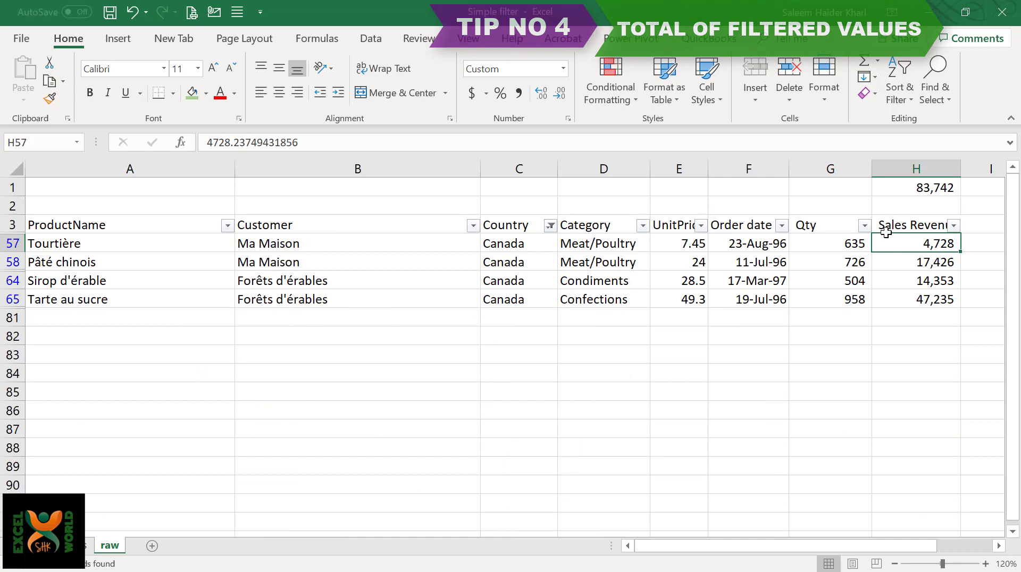
pyautogui.hotkey('ctrl', 'shift', 'Down')
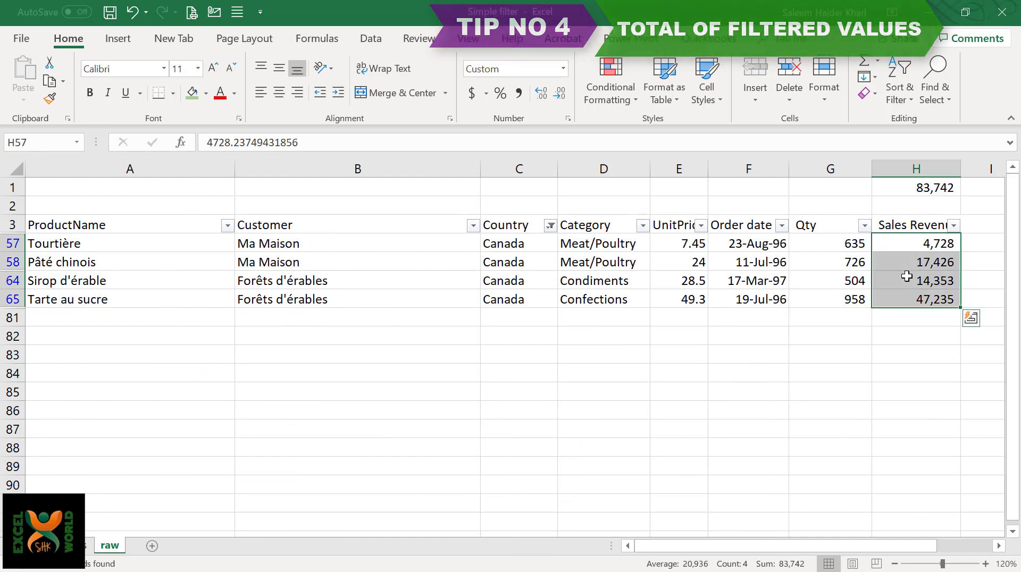
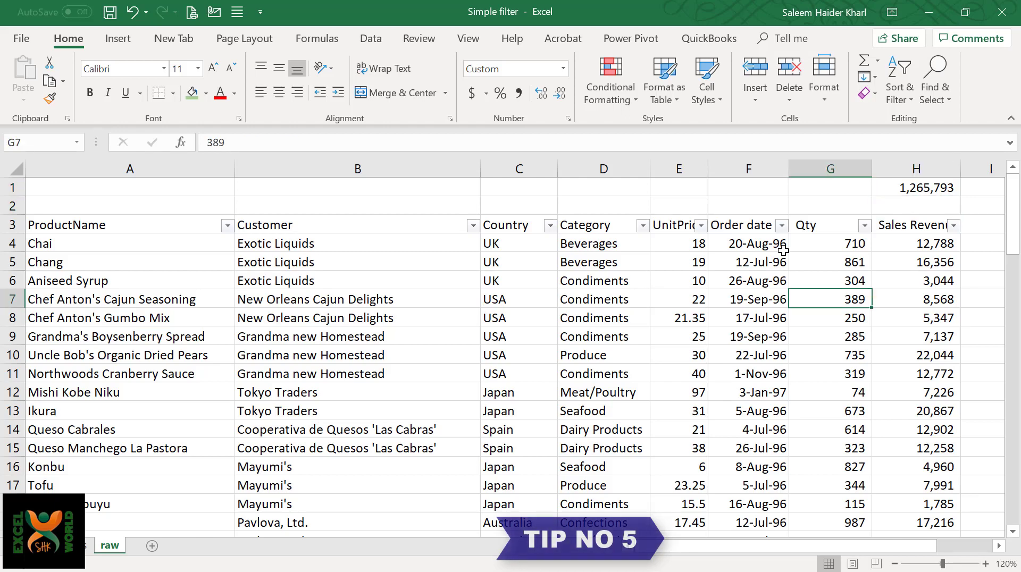
# - Turn off the filter on the data headings
pyautogui.press('Left')
pyautogui.press('Left')
pyautogui.press('Left')
pyautogui.press('Right')
pyautogui.hotkey('ctrl', 'shift', 'l')
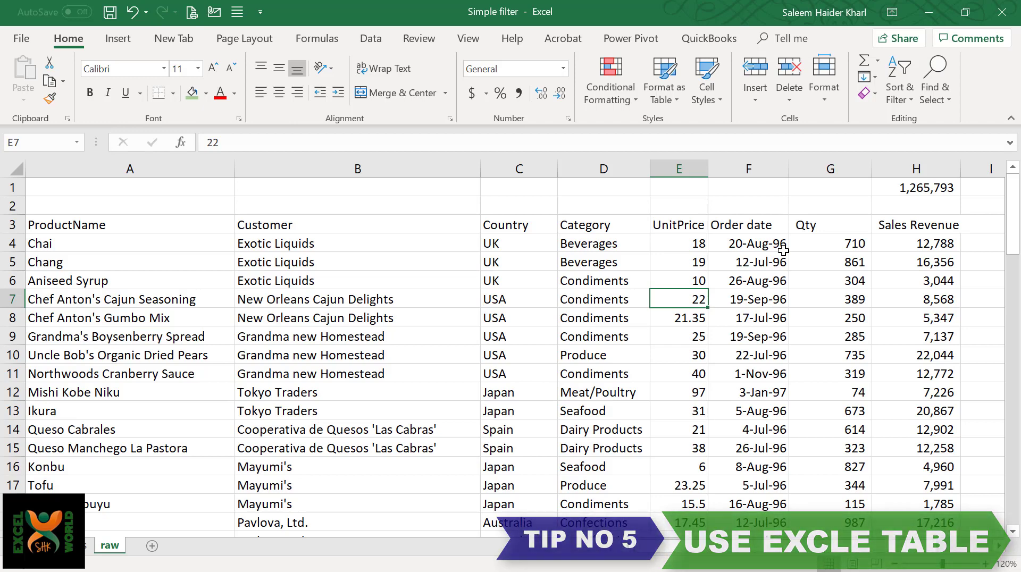
# - Insert a blank column E between Category and UnitPrice
pyautogui.hotkey('ctrl', 'space')
pyautogui.hotkey('ctrl', 'shift', '+')
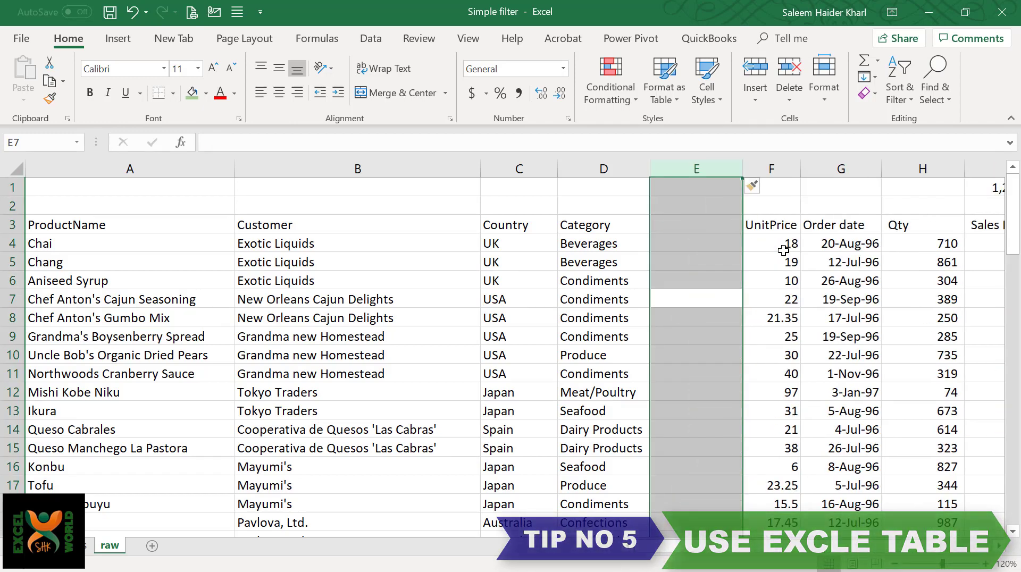
pyautogui.moveTo(915, 565)
pyautogui.mouseDown()
pyautogui.moveTo(878, 565)
pyautogui.moveTo(895, 568)
pyautogui.mouseUp()
pyautogui.click(361, 442)
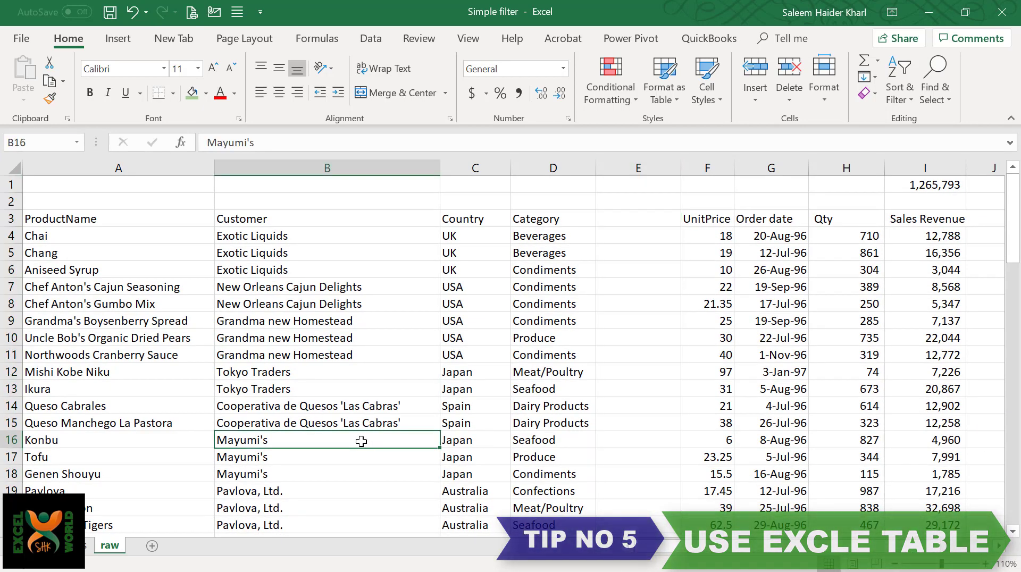
# - Insert a blank row 19 between the Genen Shouyu and Pavlova records
pyautogui.press('Down')
pyautogui.press('Down')
pyautogui.press('Down')
pyautogui.hotkey('shift', 'space')
pyautogui.hotkey('ctrl', 'shift', '+')
pyautogui.press('Down')
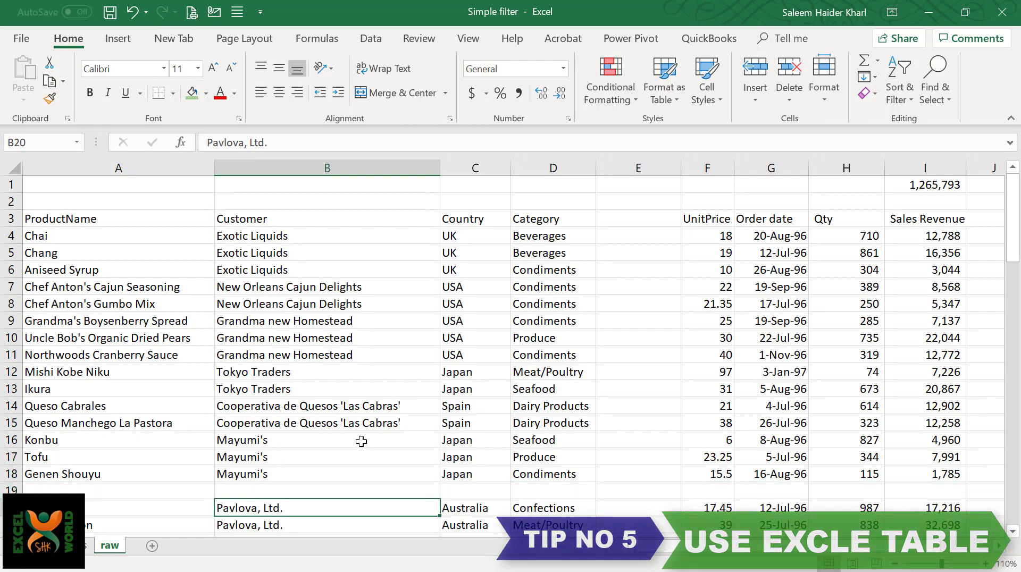
# - Insert a blank row 35 above the Gorgonzola Telino record
pyautogui.press('Down')
pyautogui.press('Down')
pyautogui.press('Down')
pyautogui.press('Down')
pyautogui.press('Down')
pyautogui.press('Down')
pyautogui.press('Down')
pyautogui.press('Down')
pyautogui.press('Down')
pyautogui.press('Down')
pyautogui.press('Down')
pyautogui.press('Down')
pyautogui.press('Down')
pyautogui.press('Down')
pyautogui.press('Down')
pyautogui.hotkey('shift', 'space')
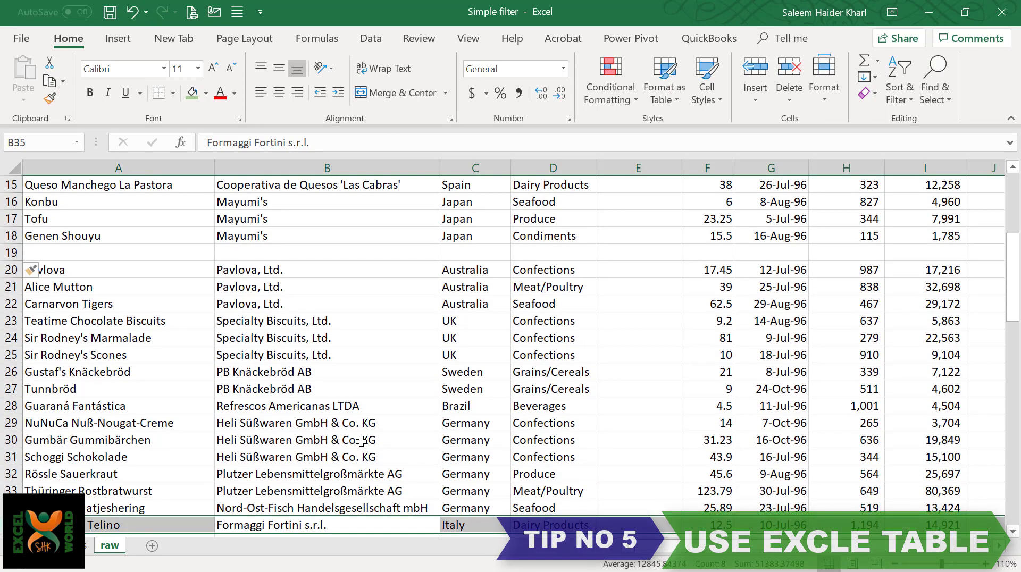
# - Select the whole data range A3:I82, from the ProductName heading to the last record, including the blank column and rows
pyautogui.press('Home')
pyautogui.press('pageup')
pyautogui.press('Up')
pyautogui.hotkey('ctrl', 'Up')
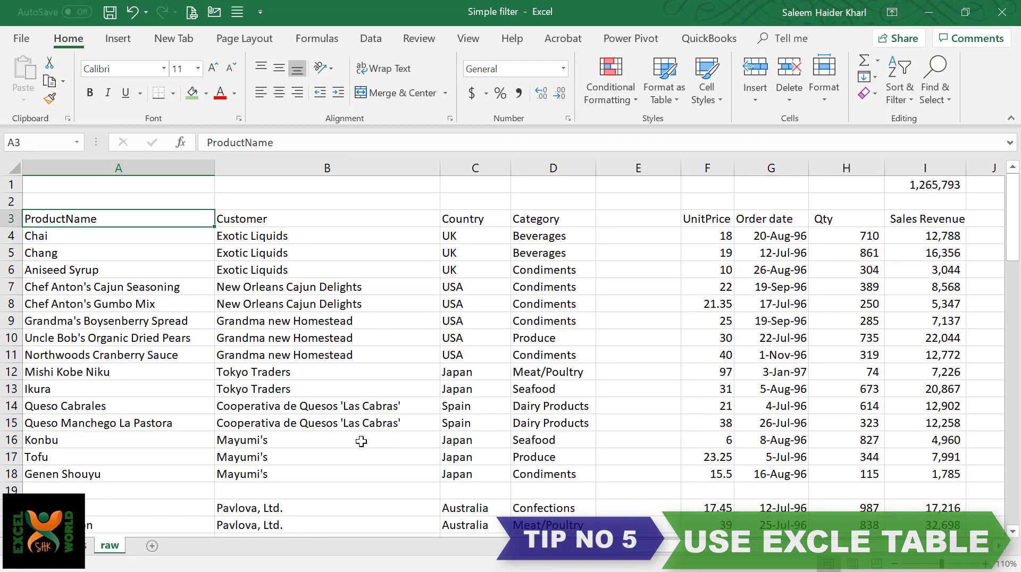
pyautogui.hotkey('ctrl', 'shift', 'Right')
pyautogui.hotkey('ctrl', 'shift', 'Right')
pyautogui.hotkey('ctrl', 'shift', 'Right')
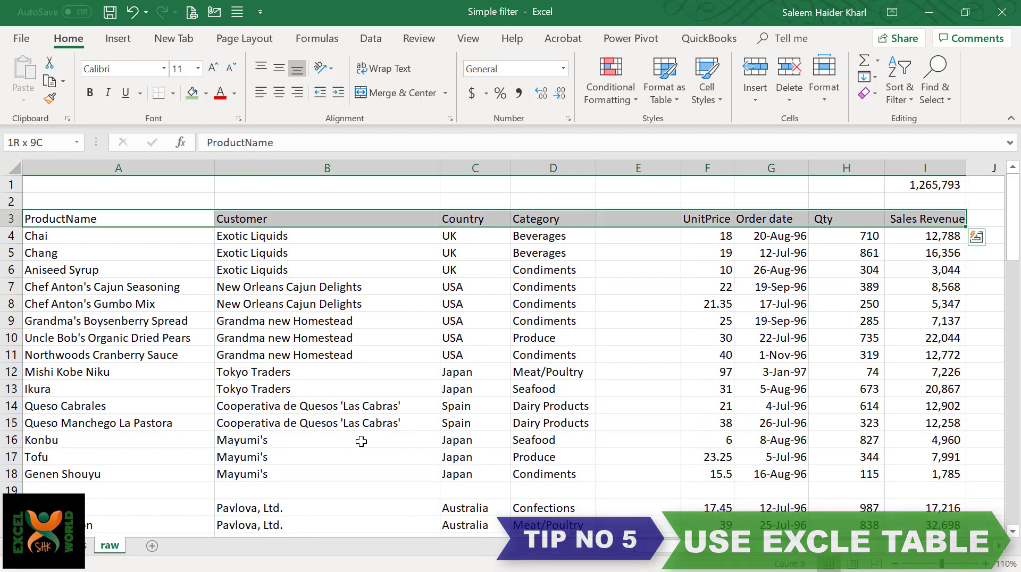
pyautogui.hotkey('ctrl', 'shift', 'Down')
pyautogui.hotkey('ctrl', 'shift', 'Down')
pyautogui.hotkey('ctrl', 'shift', 'Down')
pyautogui.hotkey('ctrl', 'shift', 'Down')
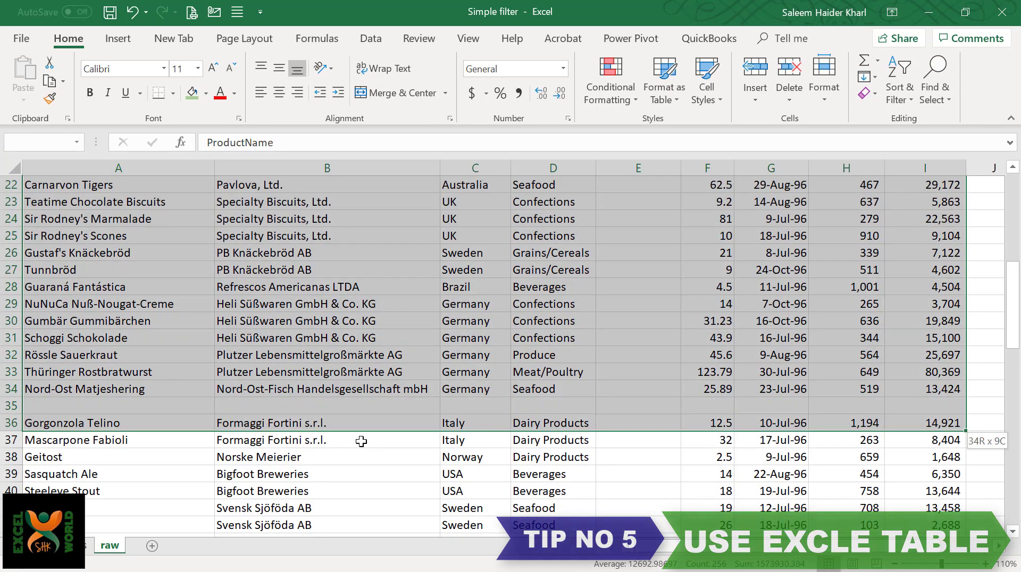
pyautogui.hotkey('ctrl', 'shift', 'Down')
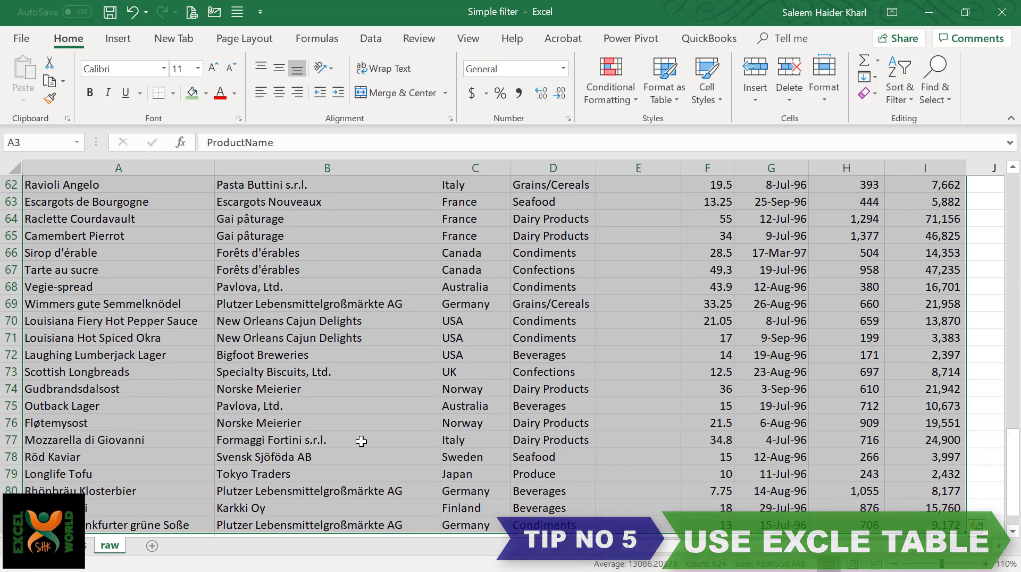
# - Convert the selected range $A$3:$I$82 into an Excel table that has headers
pyautogui.hotkey('ctrl', 't')
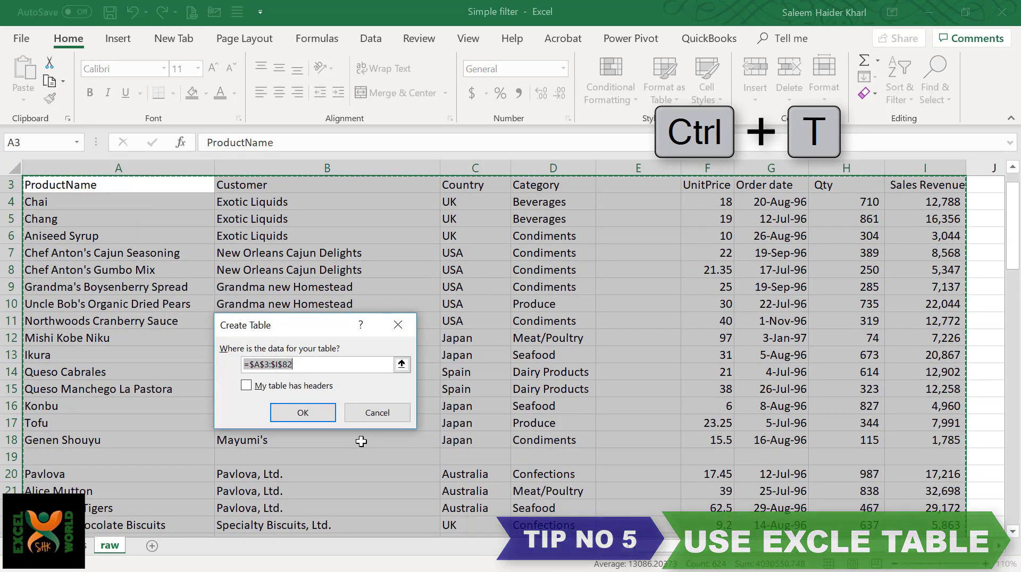
pyautogui.click(266, 387)
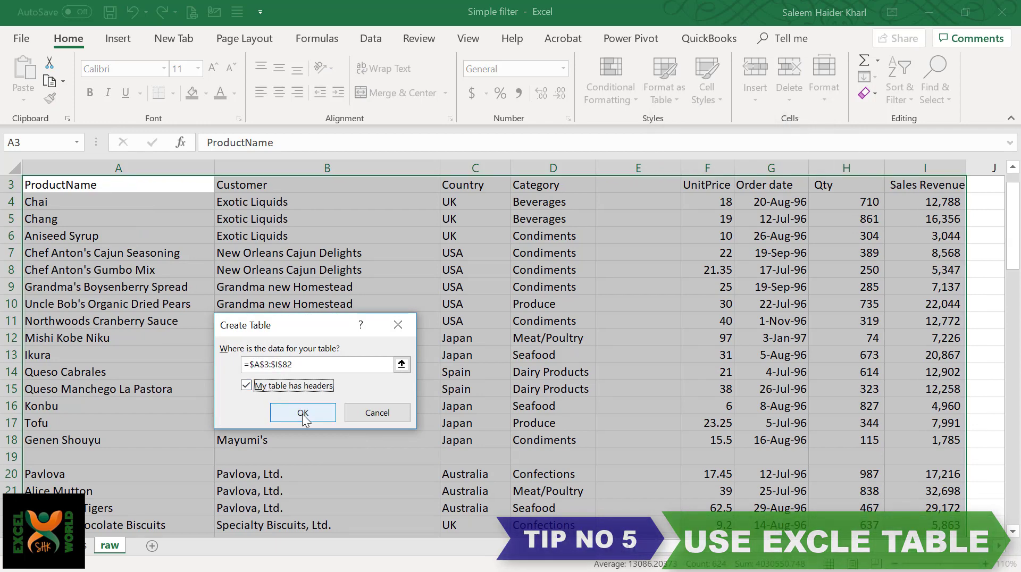
pyautogui.click(303, 413)
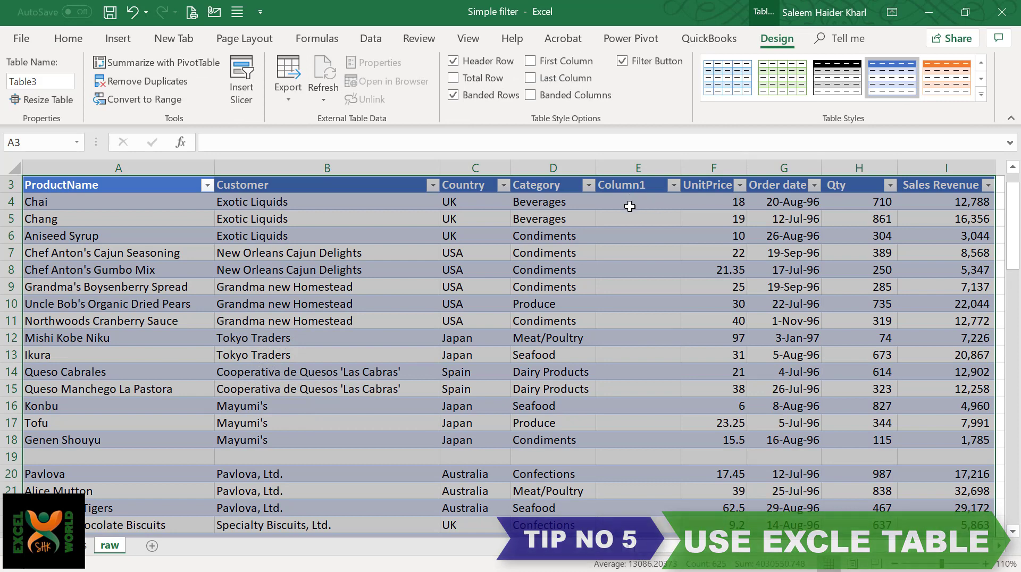
# - Switch the table's filter buttons off and back on
pyautogui.click(630, 206)
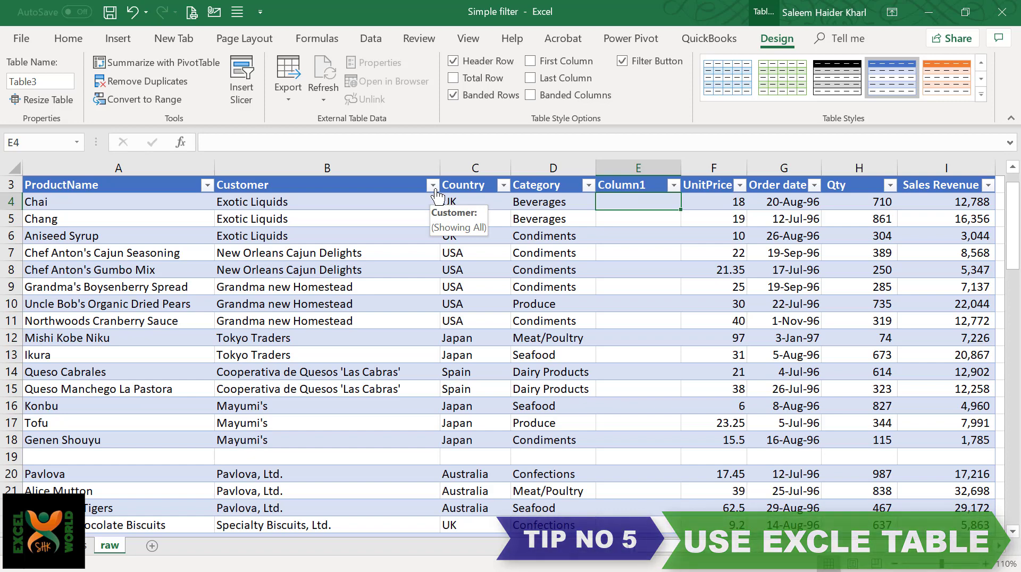
pyautogui.click(628, 60)
pyautogui.click(628, 61)
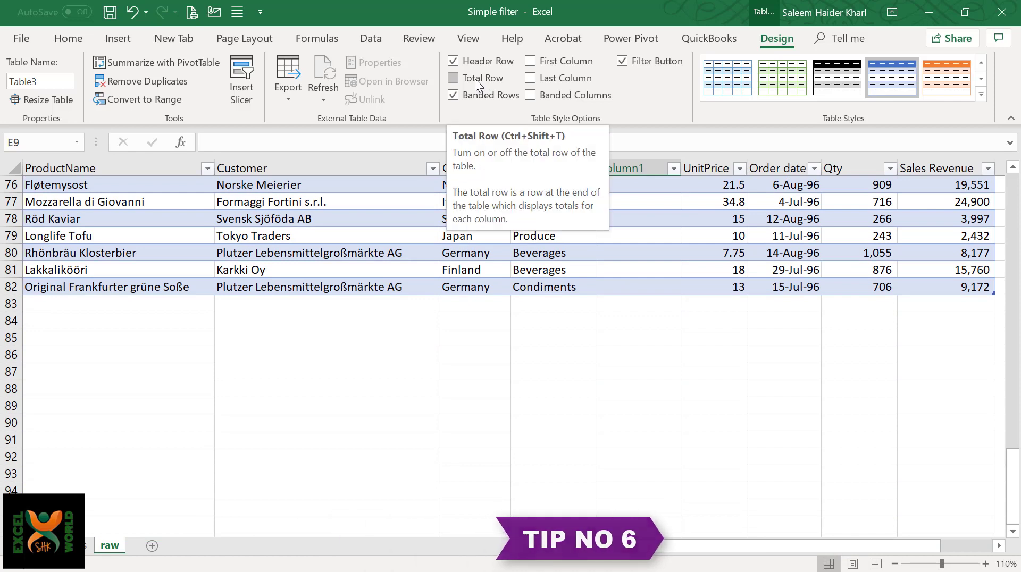
# - Add a total row to the table and select its Sales Revenue total to check the formula
pyautogui.click(416, 257)
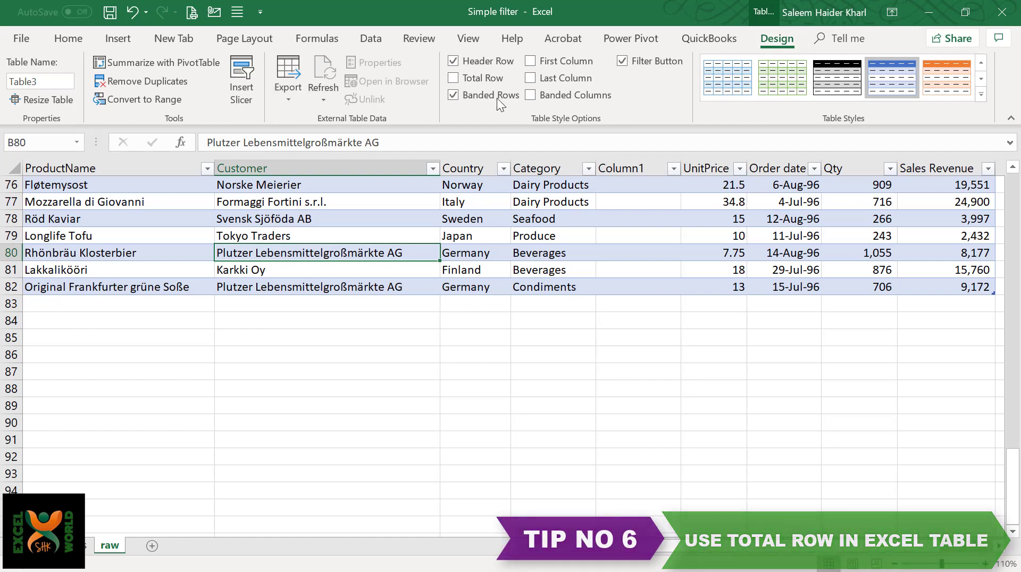
pyautogui.click(472, 78)
pyautogui.click(932, 309)
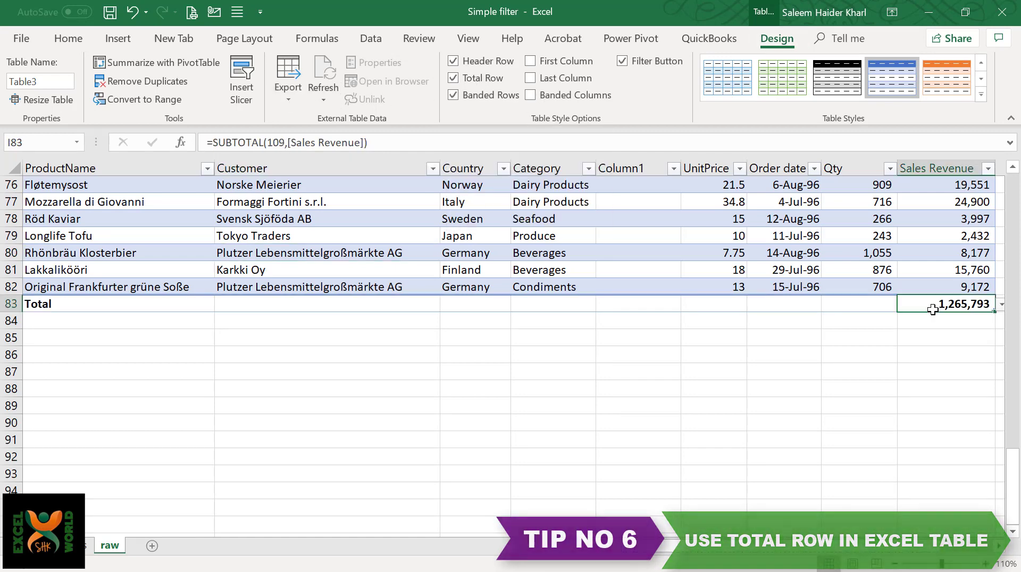
# - Filter the table's Country column to show only Canada
pyautogui.click(503, 169)
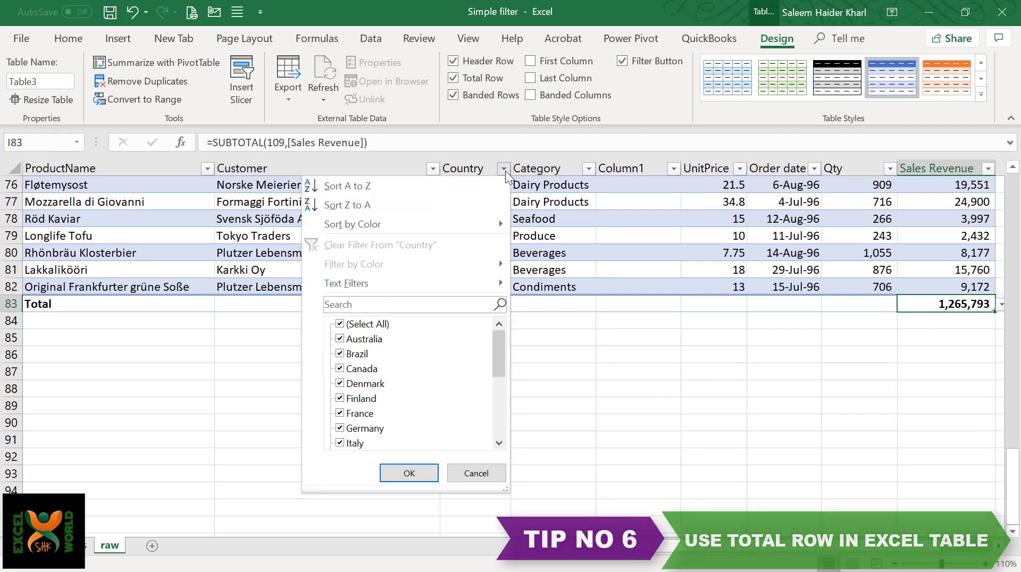
pyautogui.click(343, 324)
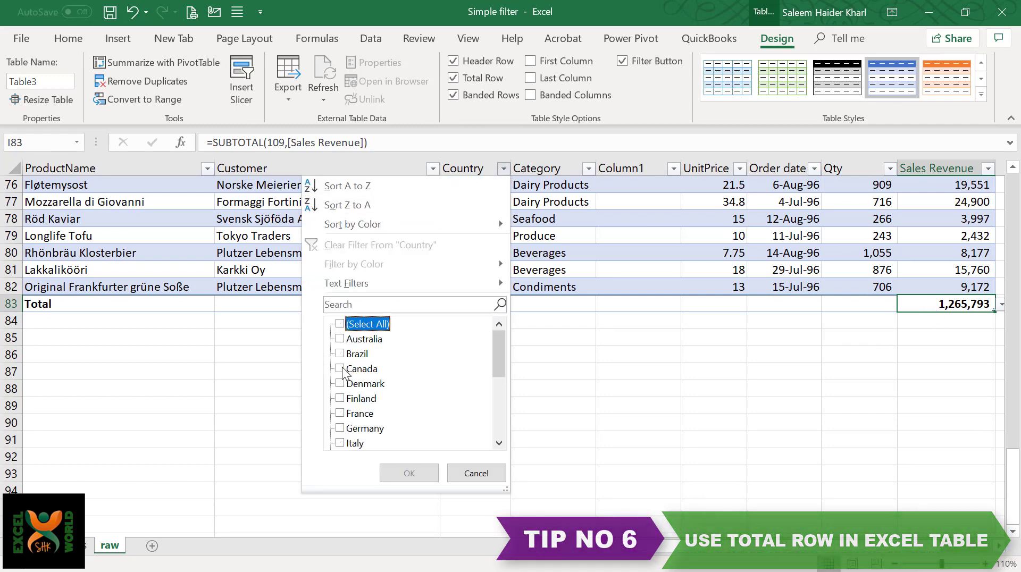
pyautogui.click(340, 369)
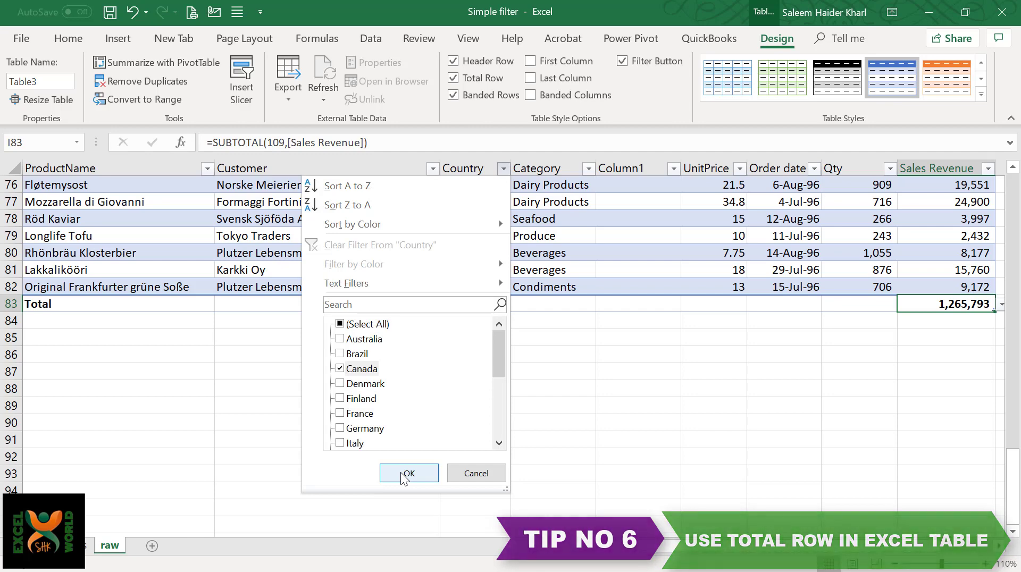
pyautogui.click(407, 474)
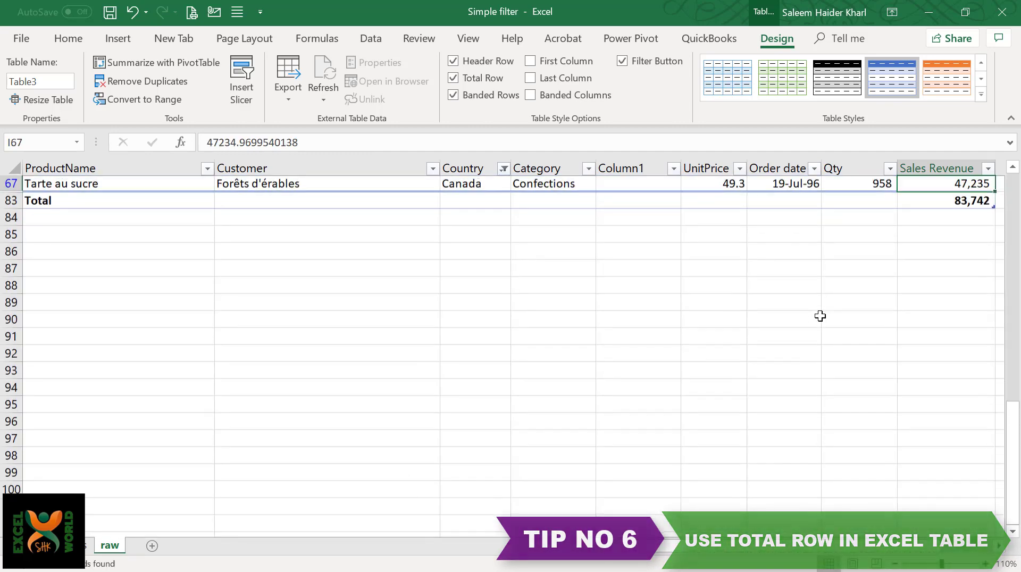
# - Delete the subtotal formula in I1 above the table
pyautogui.hotkey('ctrl', 'Up')
pyautogui.hotkey('ctrl', 'Up')
pyautogui.press('Delete')
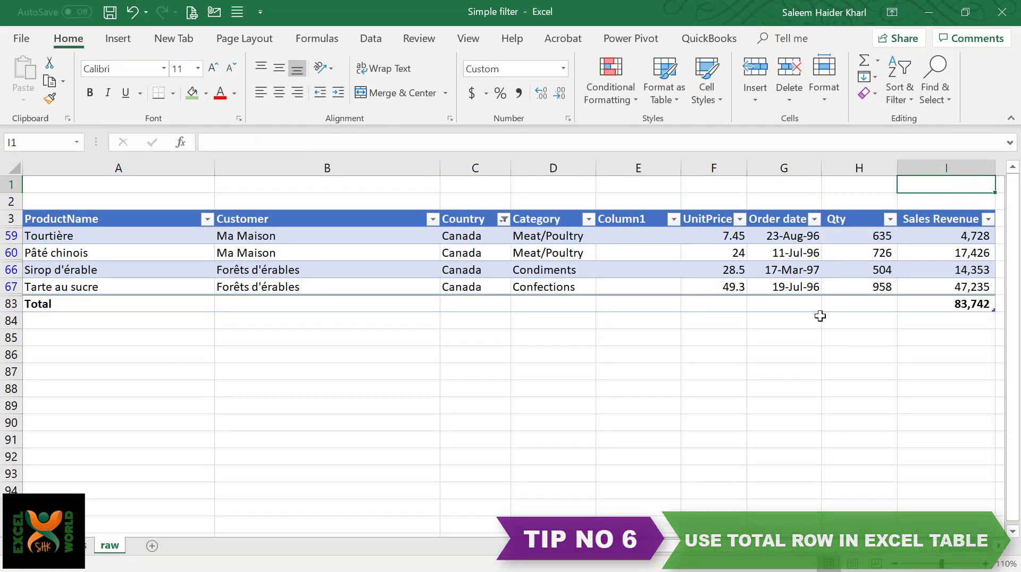
# - Set the table's total row to show the Count for the Qty column
pyautogui.click(964, 309)
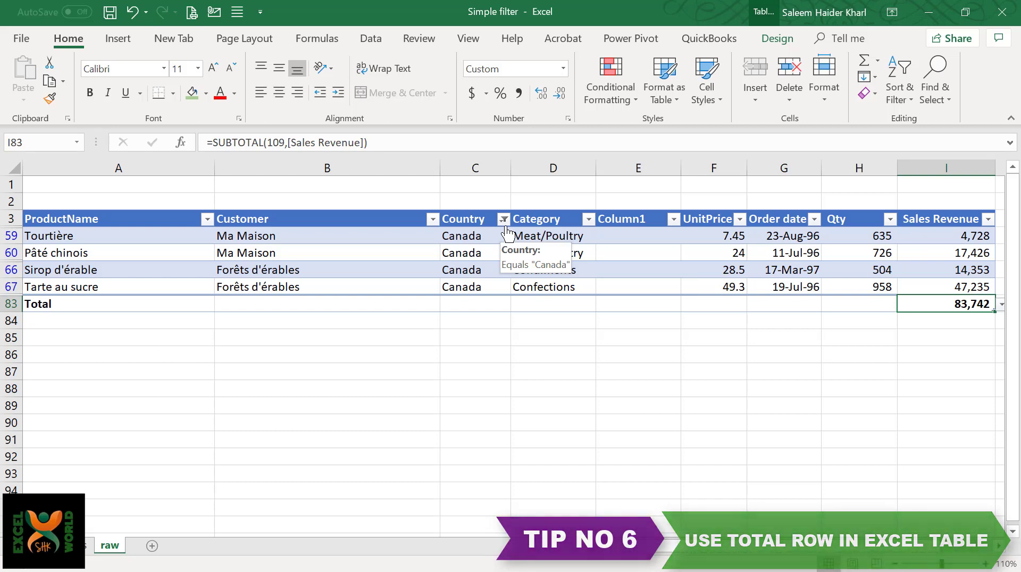
pyautogui.click(876, 304)
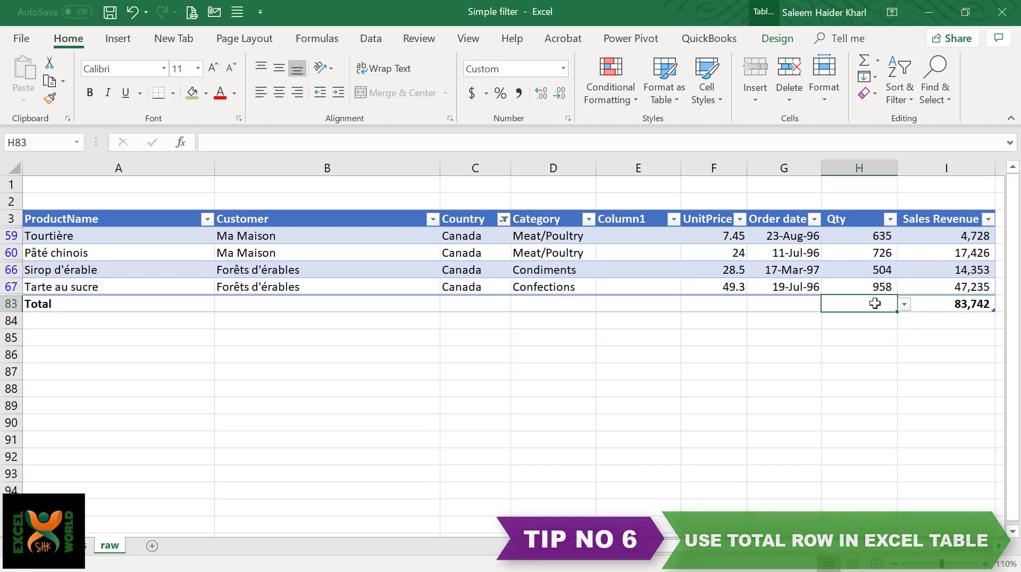
pyautogui.click(904, 308)
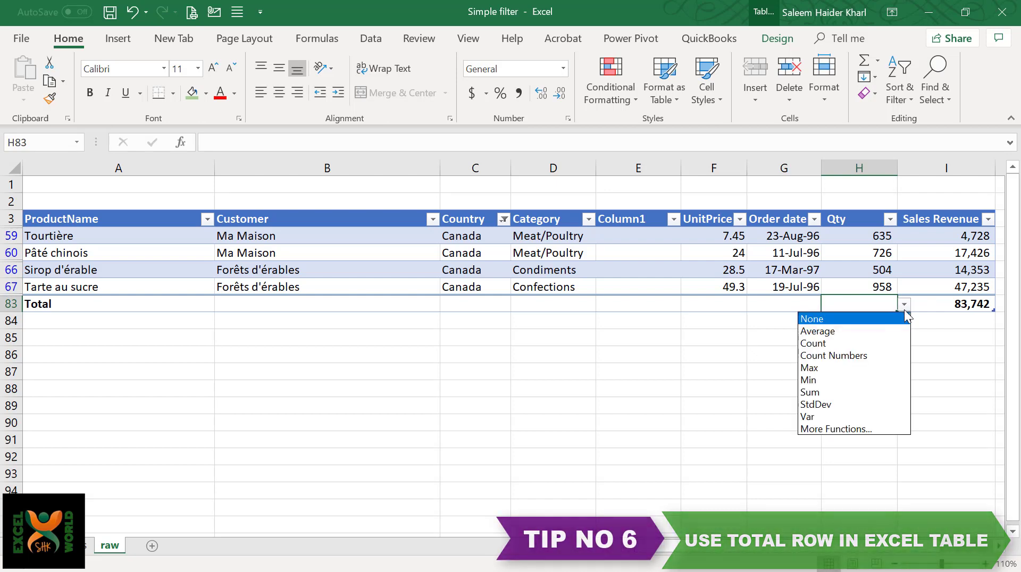
pyautogui.click(826, 346)
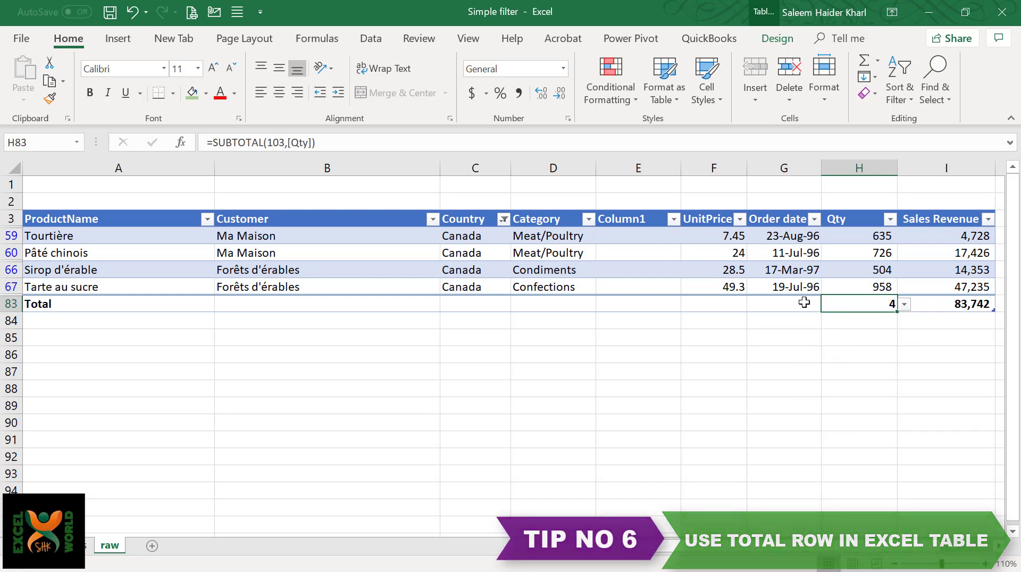
# - Set the total row to show the Max of UnitPrice and the Min of Order date
pyautogui.click(736, 304)
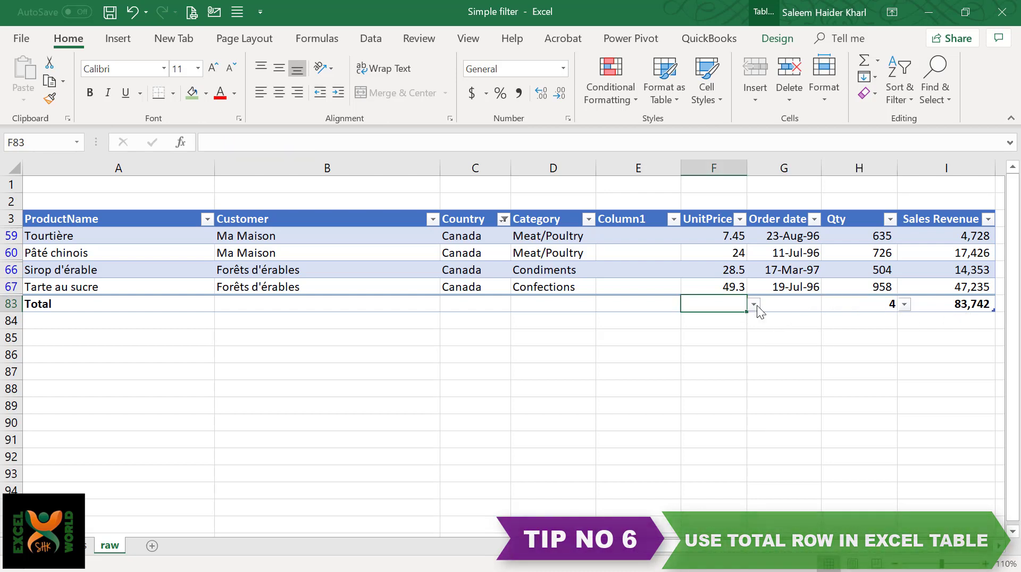
pyautogui.click(754, 305)
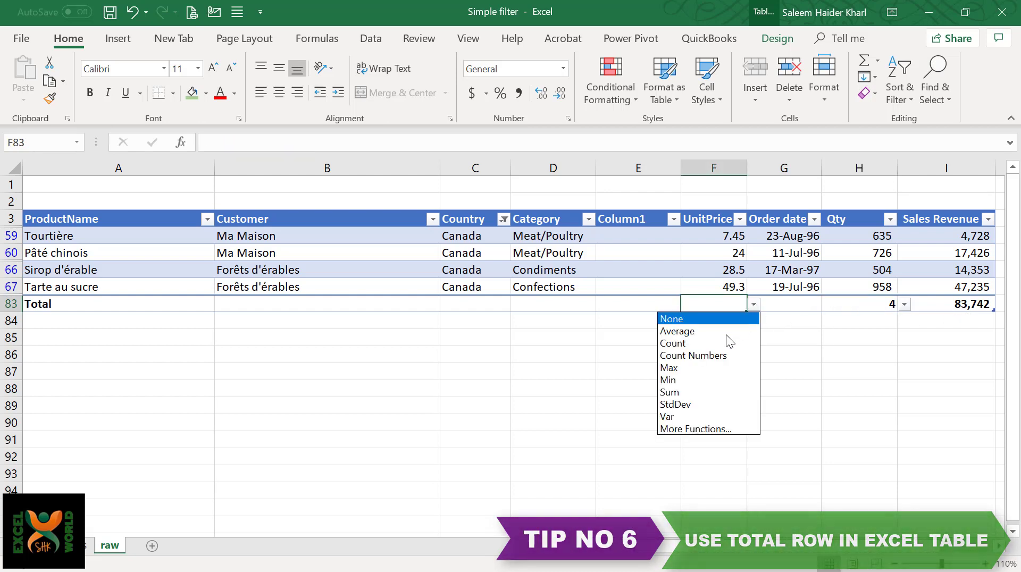
pyautogui.click(686, 368)
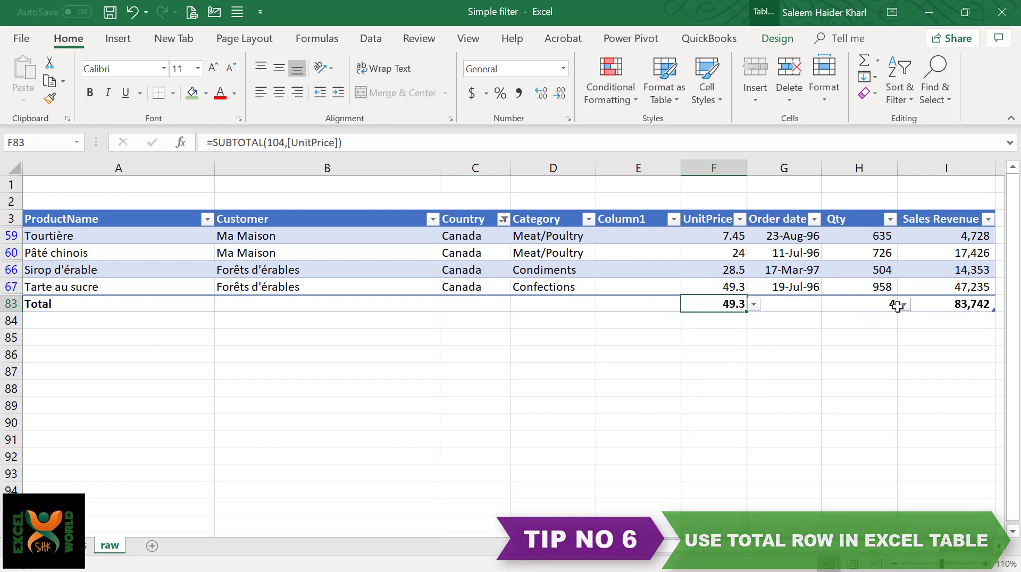
pyautogui.click(793, 304)
pyautogui.click(830, 307)
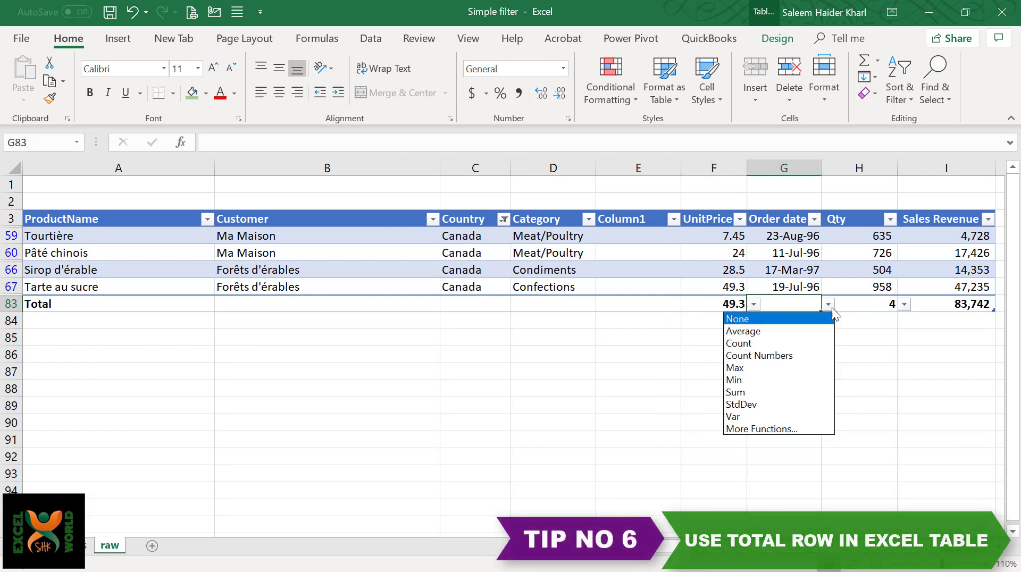
pyautogui.click(771, 385)
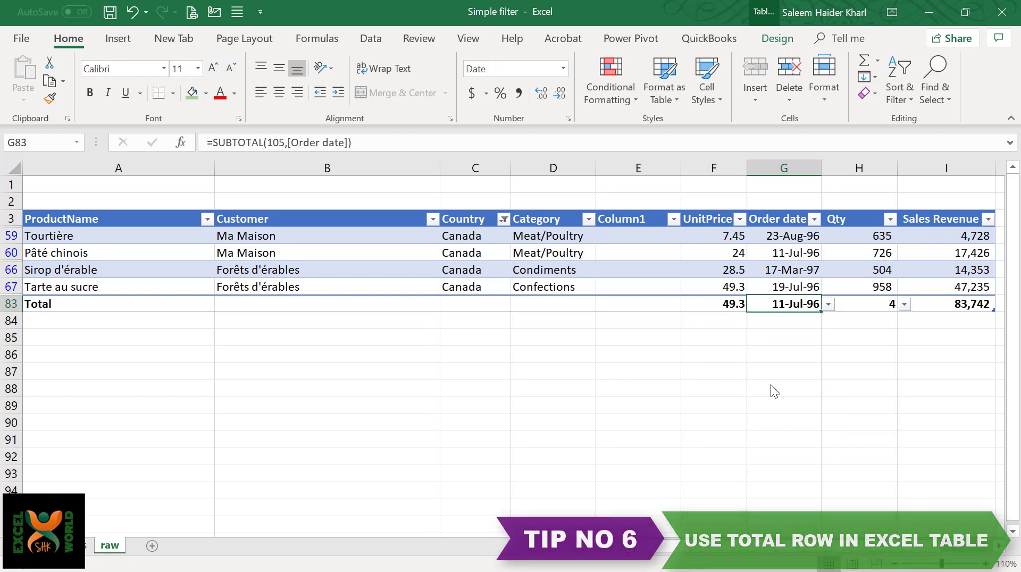
# - Add Singapore to the countries selected in the table's Country filter
pyautogui.click(503, 219)
pyautogui.scroll(-3, 500, 447)
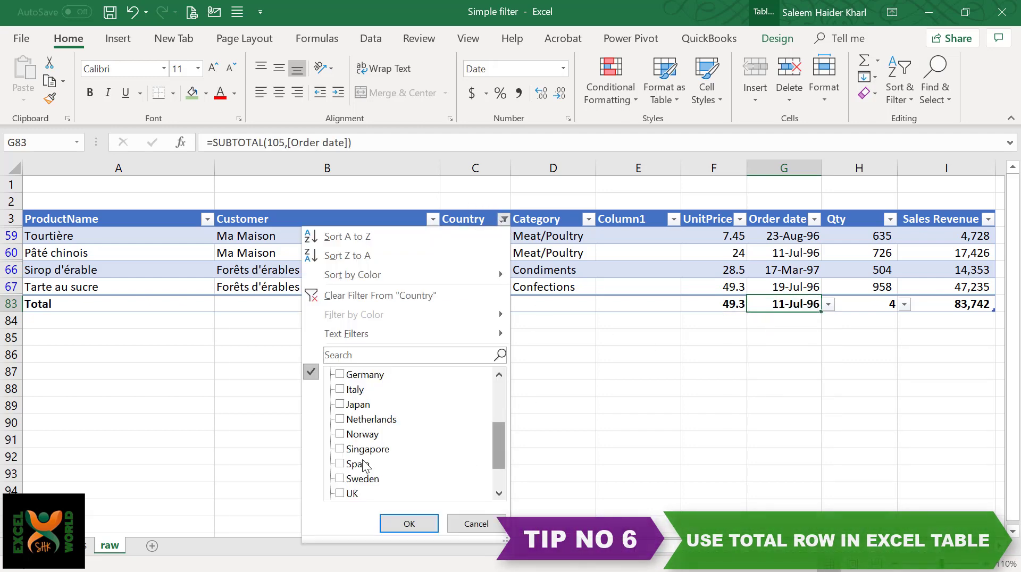
pyautogui.click(342, 450)
pyautogui.click(408, 524)
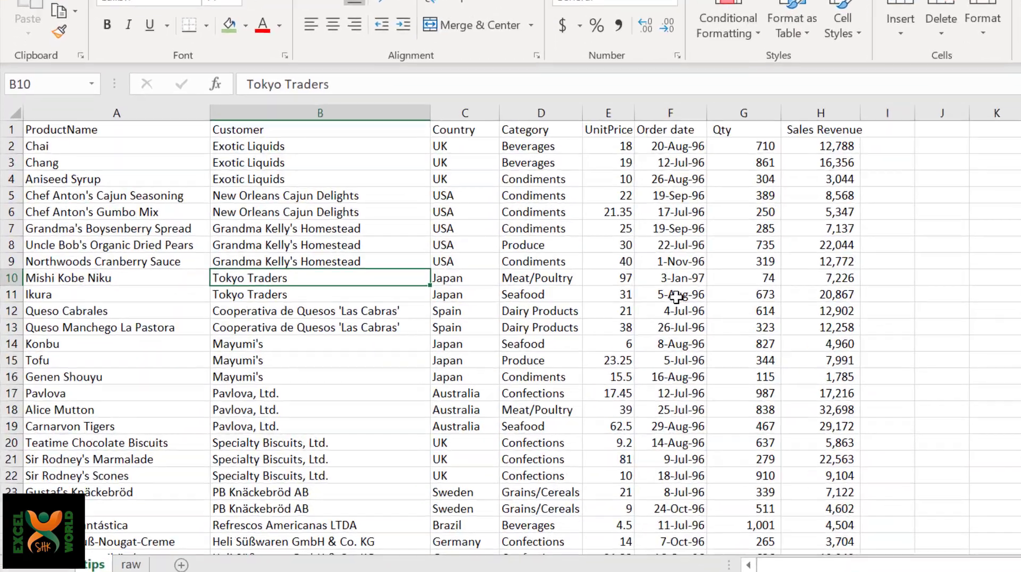
# - Turn on filtering for the plain product list and show only rows with Sales Revenue greater than 30000
pyautogui.hotkey('ctrl', 'shift', 'l')
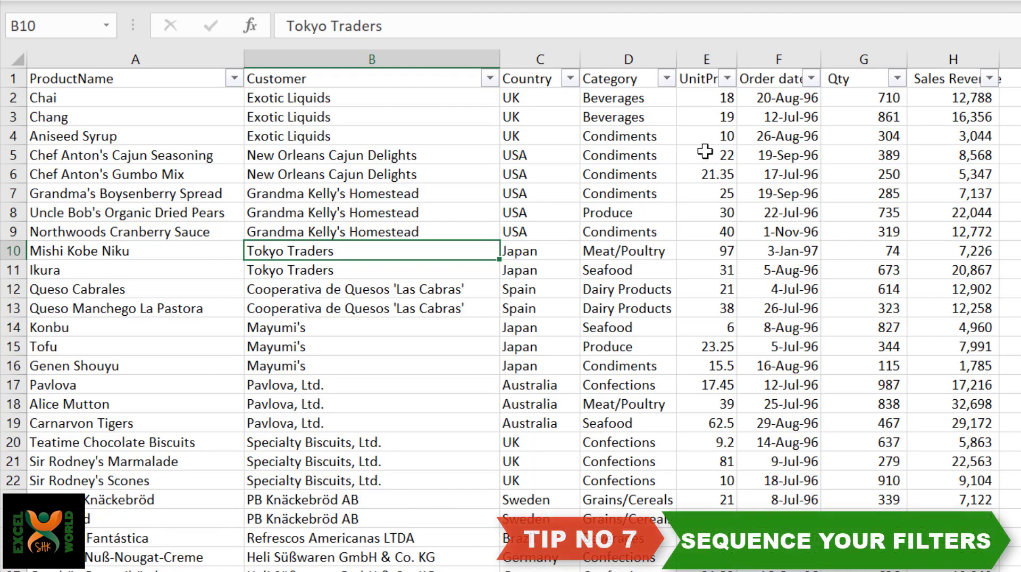
pyautogui.click(627, 232)
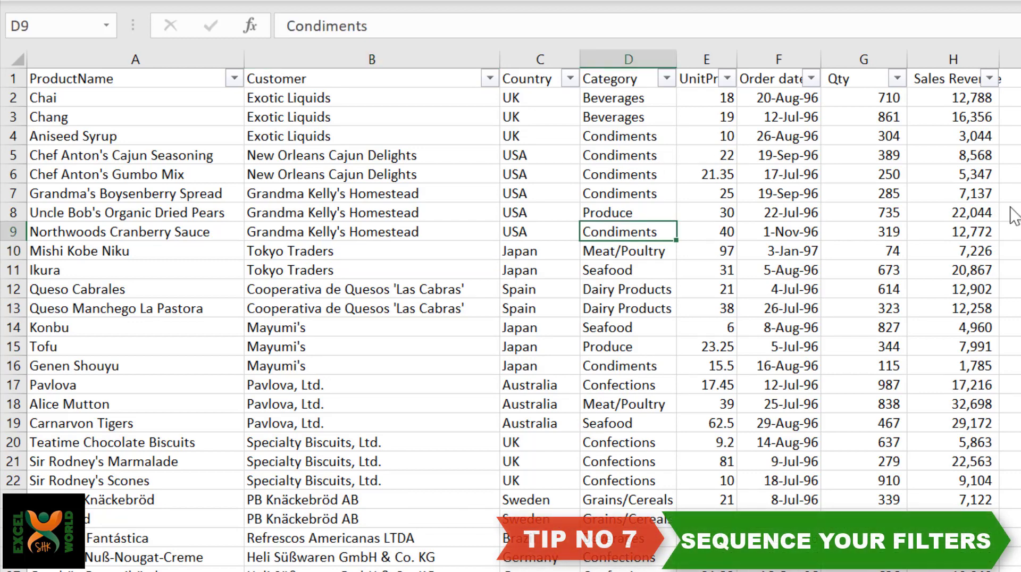
pyautogui.click(988, 80)
pyautogui.moveTo(889, 246)
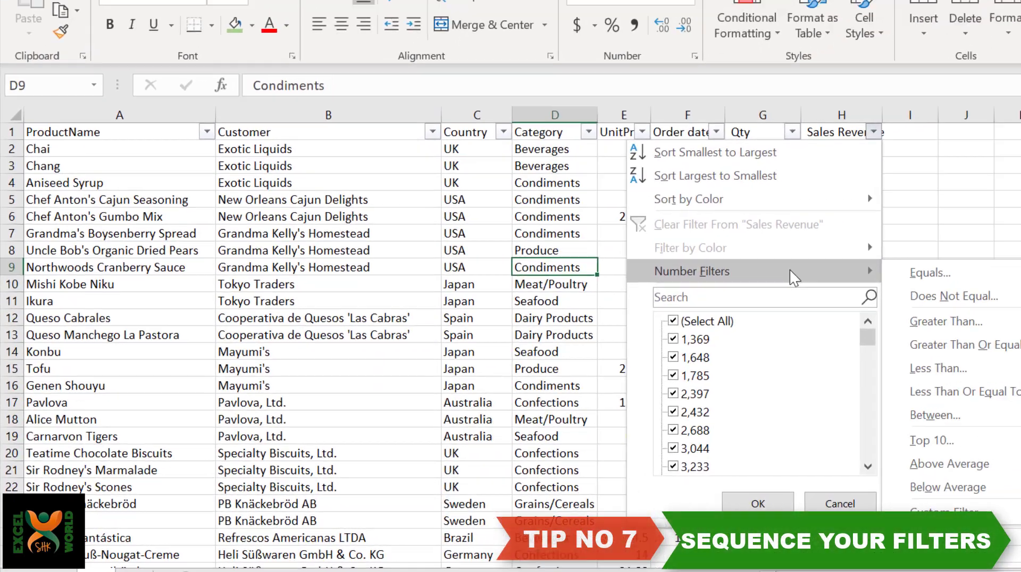
pyautogui.click(942, 324)
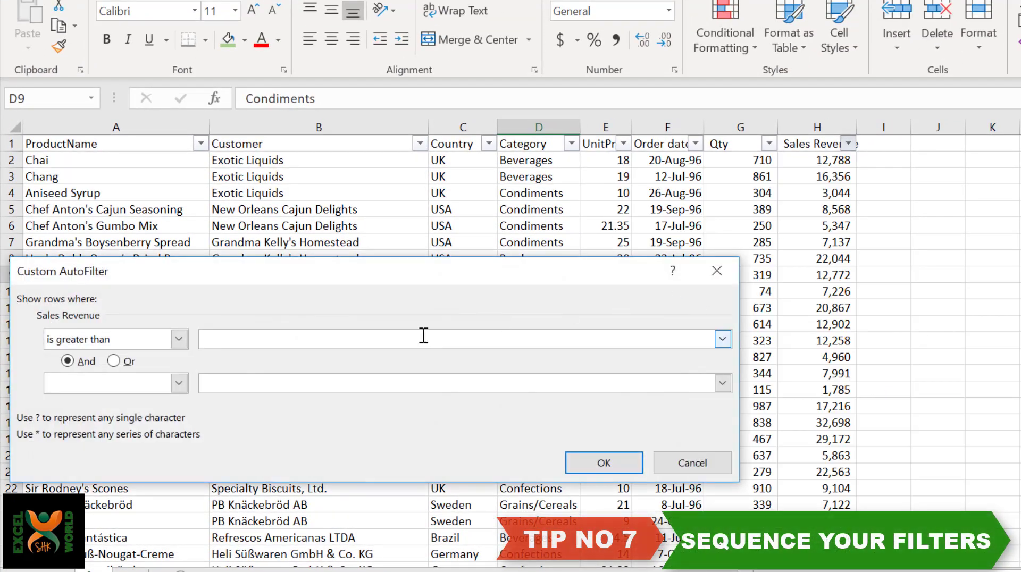
pyautogui.write('30000')
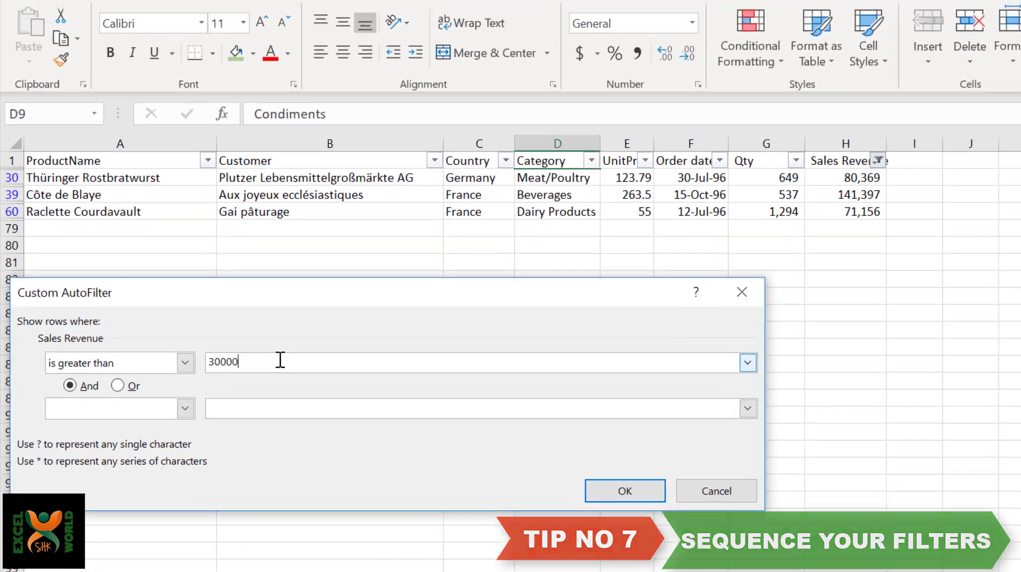
pyautogui.press('Return')
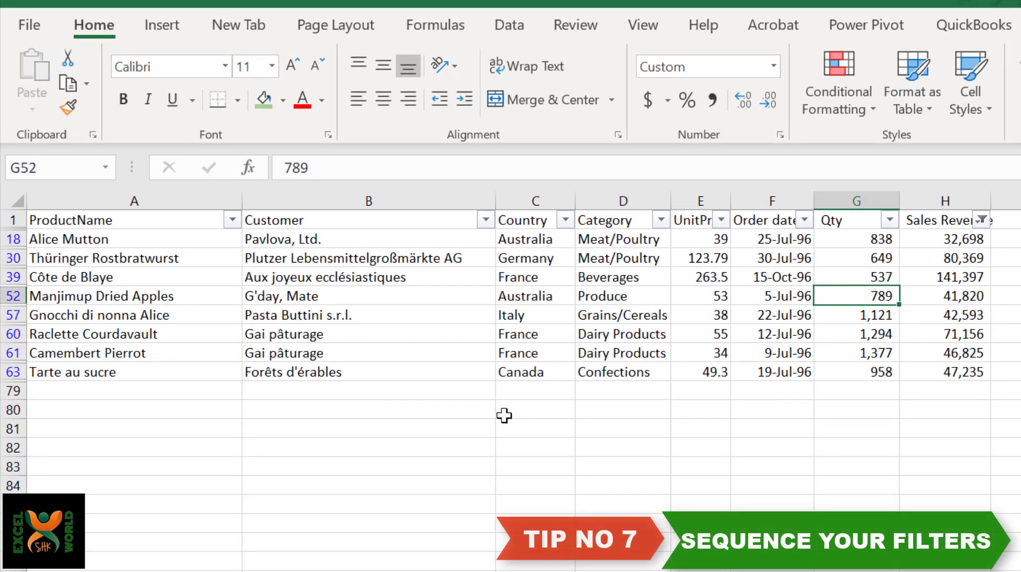
# - Fill the Raclette Courdavault row with green from ProductName to Sales Revenue
pyautogui.press('Down')
pyautogui.press('Down')
pyautogui.press('Right')
pyautogui.hotkey('ctrl', 'shift', 'Left')
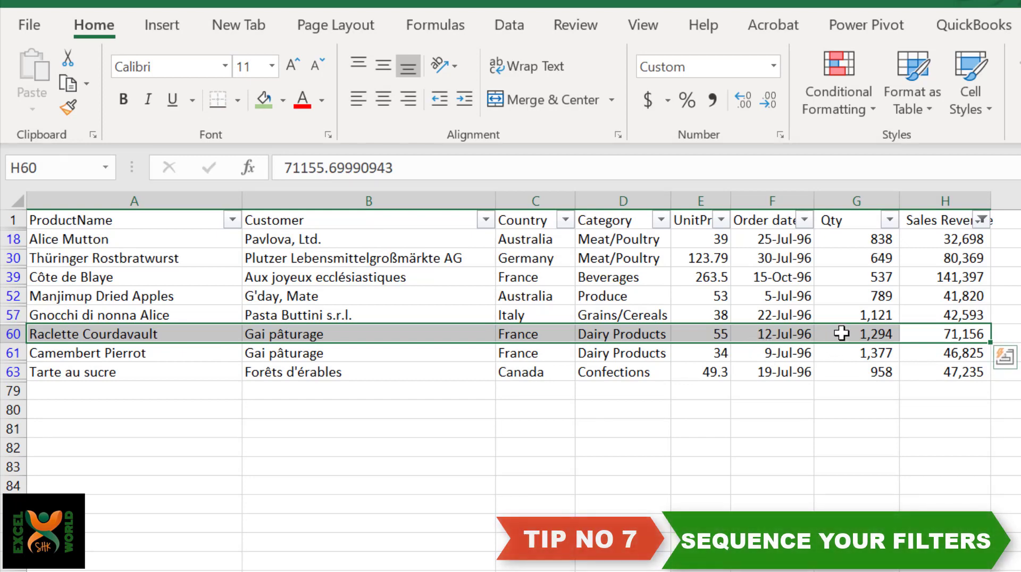
pyautogui.click(264, 100)
pyautogui.click(844, 314)
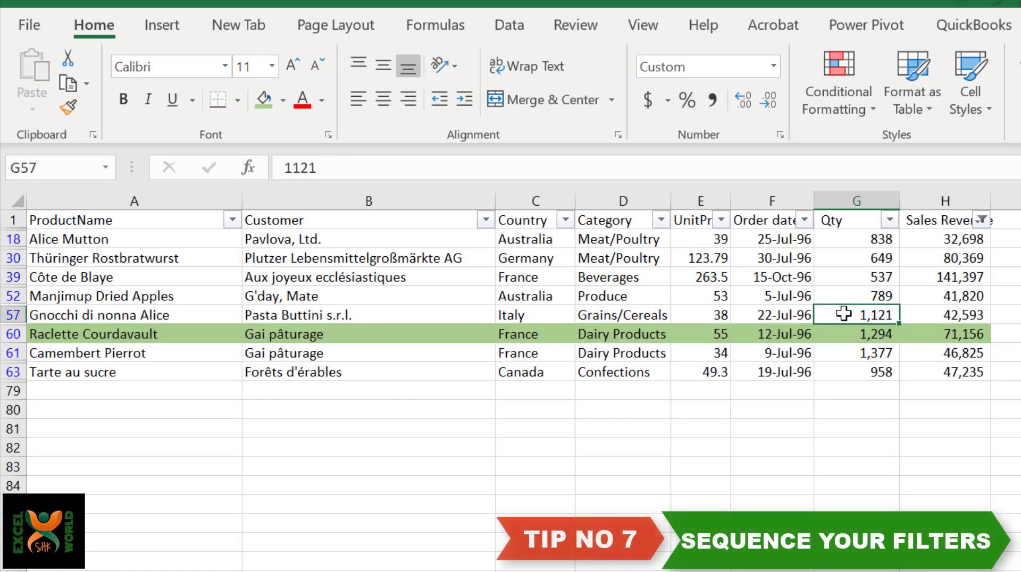
# - Filter the Customer column by cell color to show only rows with No Fill
pyautogui.click(486, 221)
pyautogui.moveTo(424, 355)
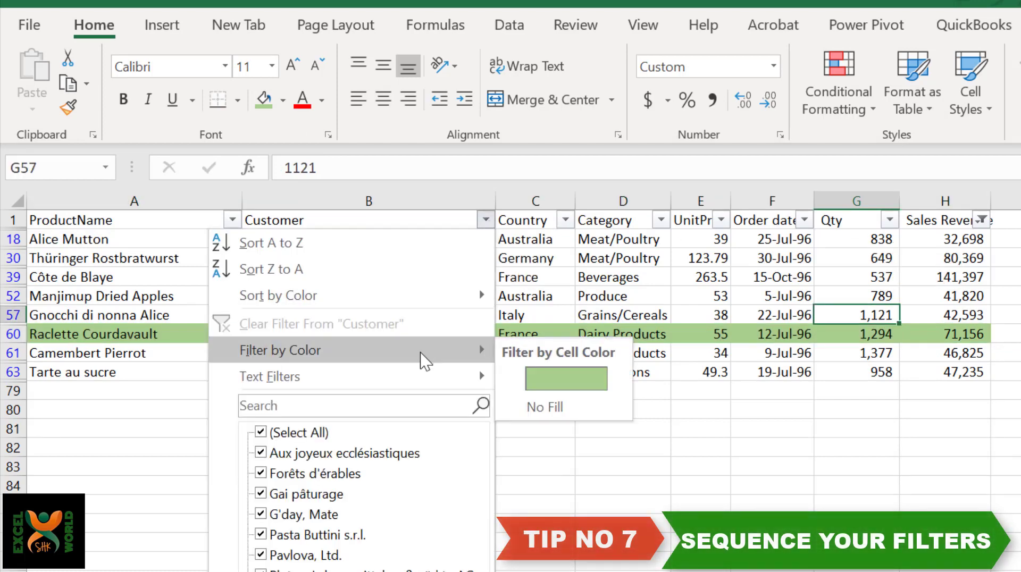
pyautogui.click(564, 413)
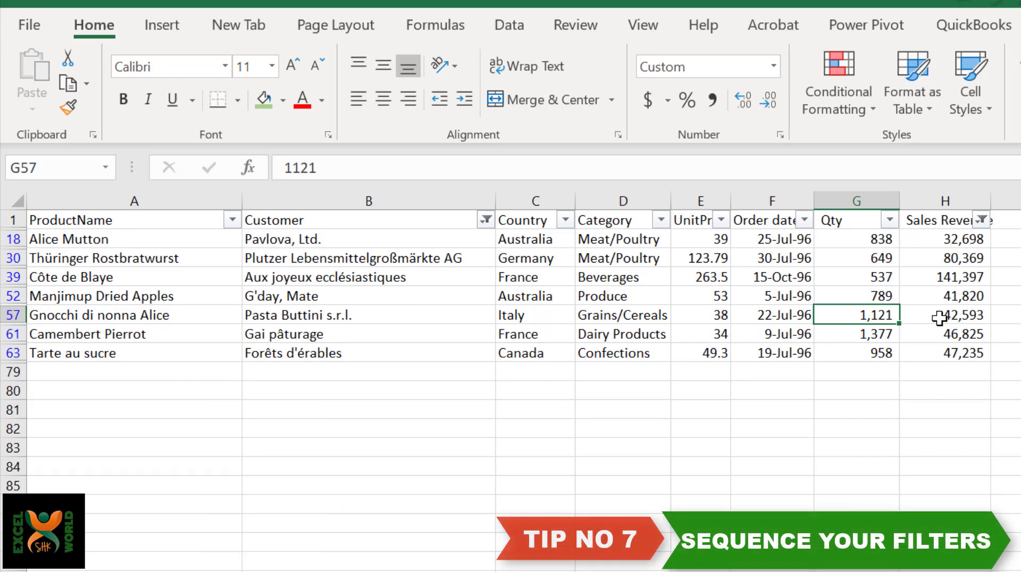
# - Select the Camembert Pierrot row from ProductName to Order date to examine it, and clear the selection
pyautogui.click(613, 331)
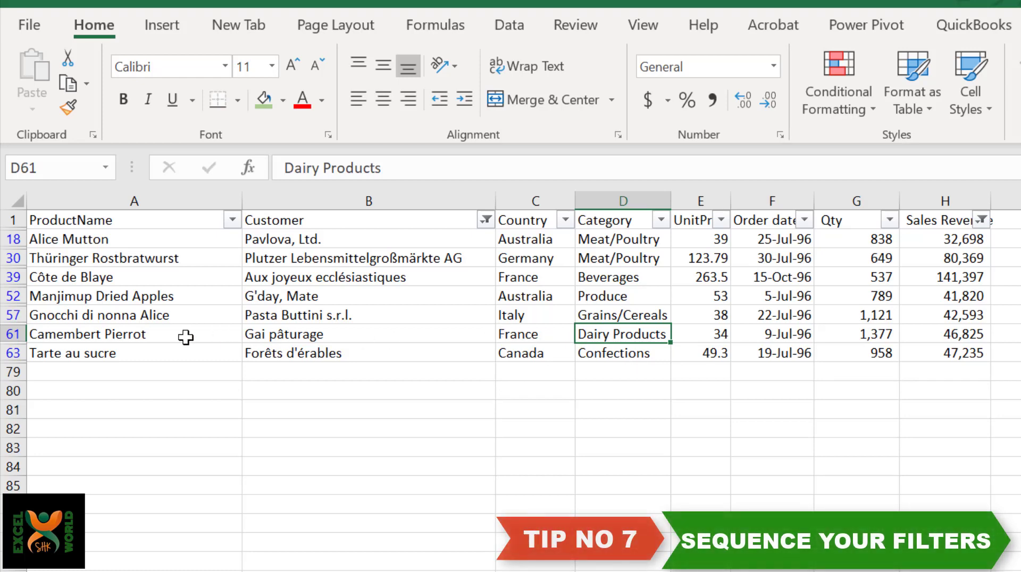
pyautogui.moveTo(181, 334); pyautogui.dragTo(784, 337)
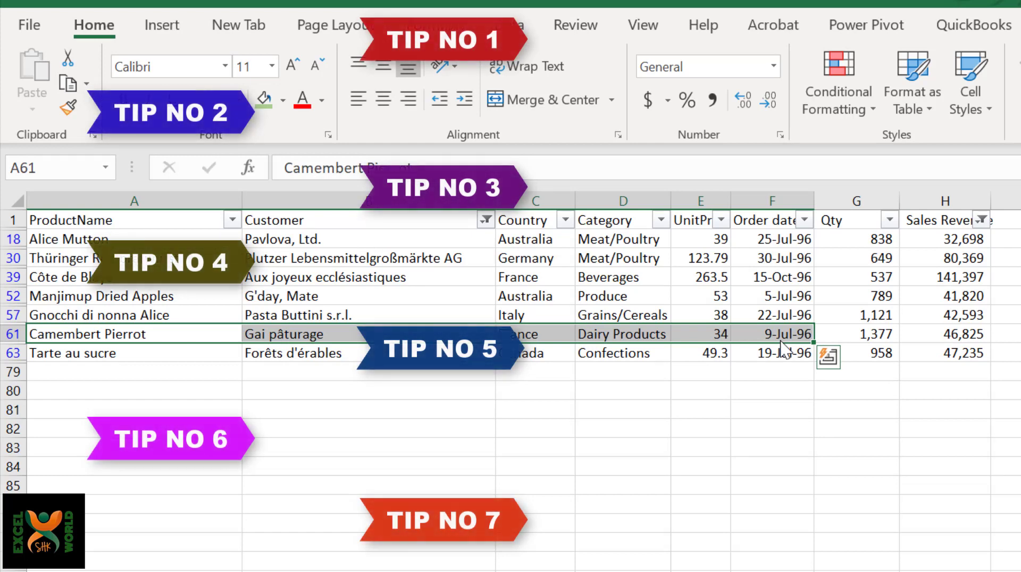
pyautogui.click(717, 393)
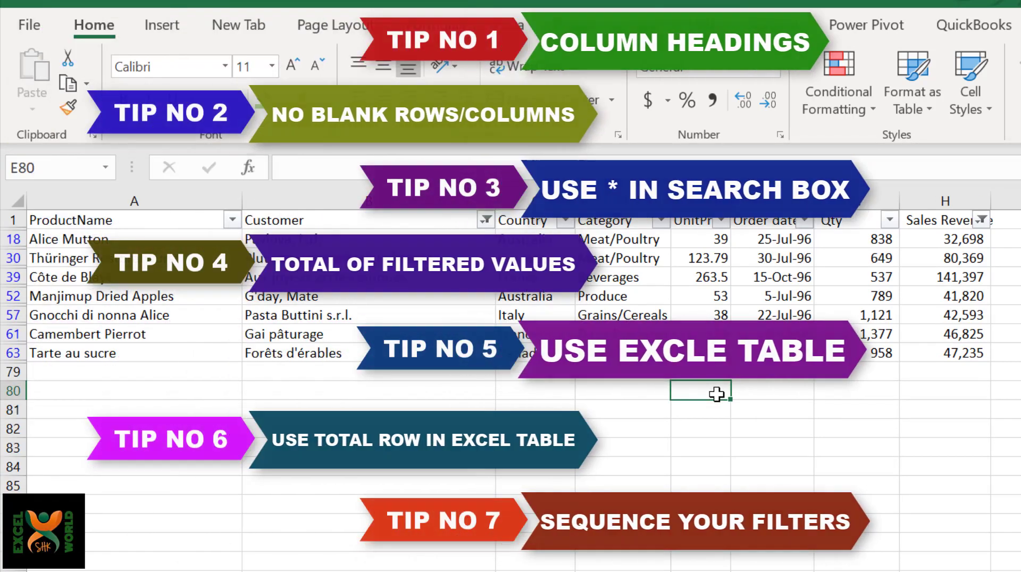